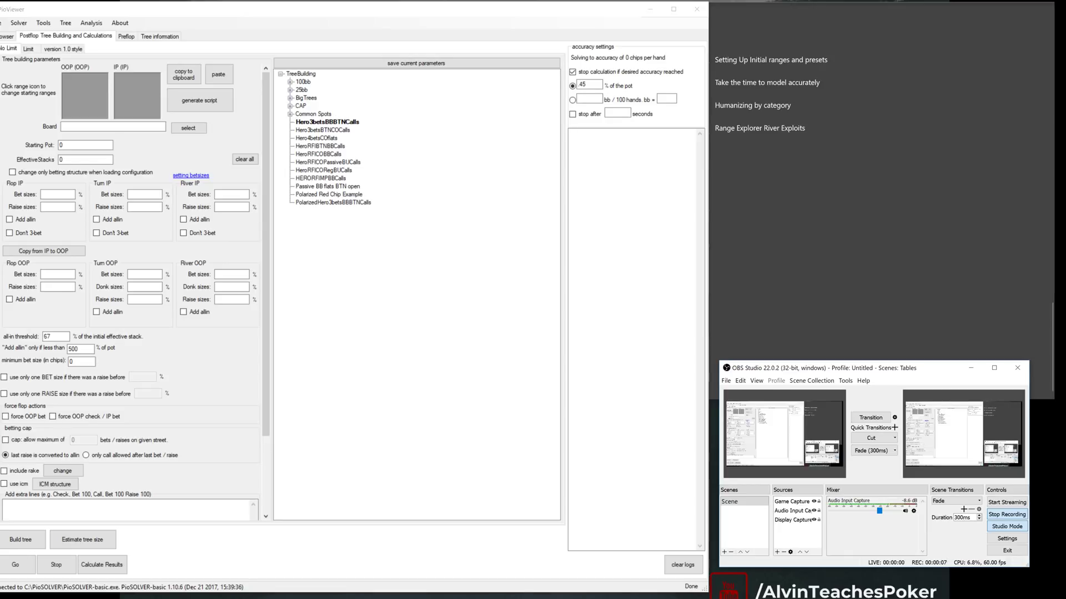
Try BB3betv14, then load the BBcallv14 preset (128.4 combos, 9.68%) into the IP range grid.
{"action": "left_click", "coordinate": [116, 88]}
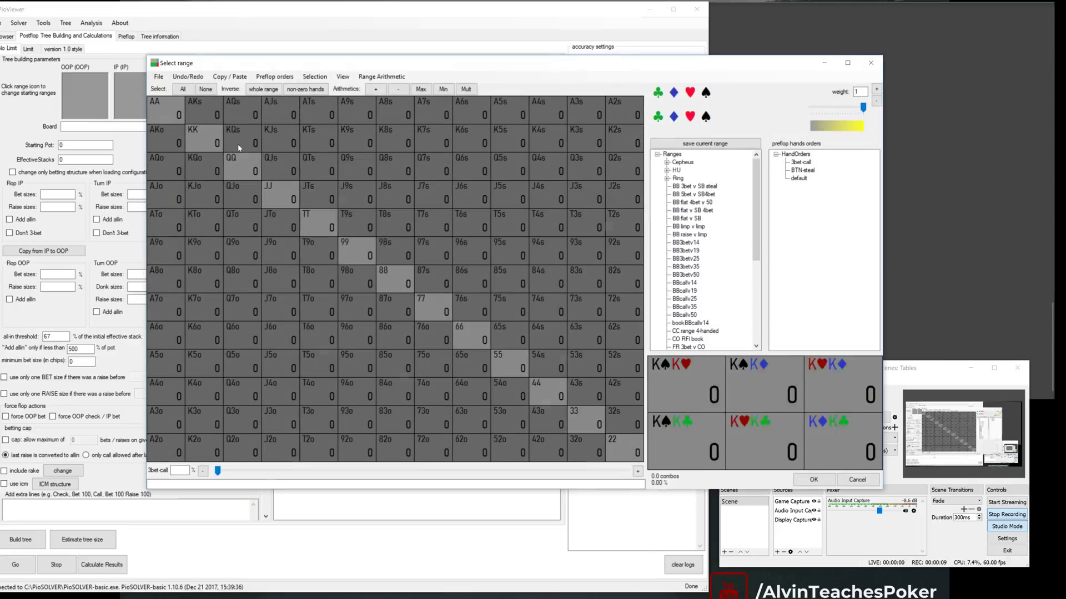
{"action": "scroll", "coordinate": [691, 281], "scroll_direction": "down", "scroll_amount": 6}
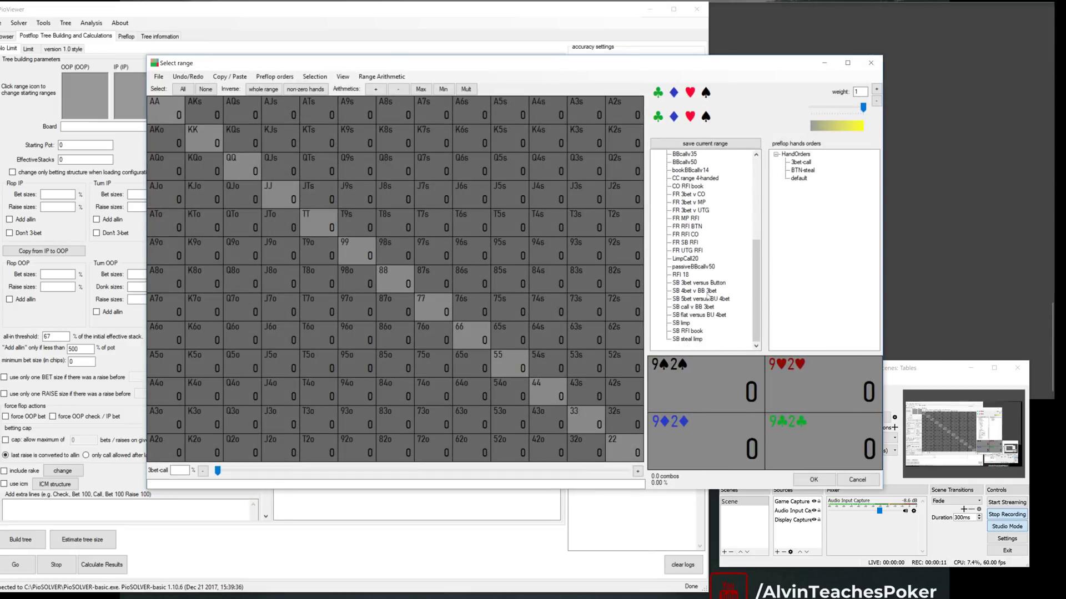
{"action": "scroll", "coordinate": [708, 306], "scroll_direction": "up", "scroll_amount": 6}
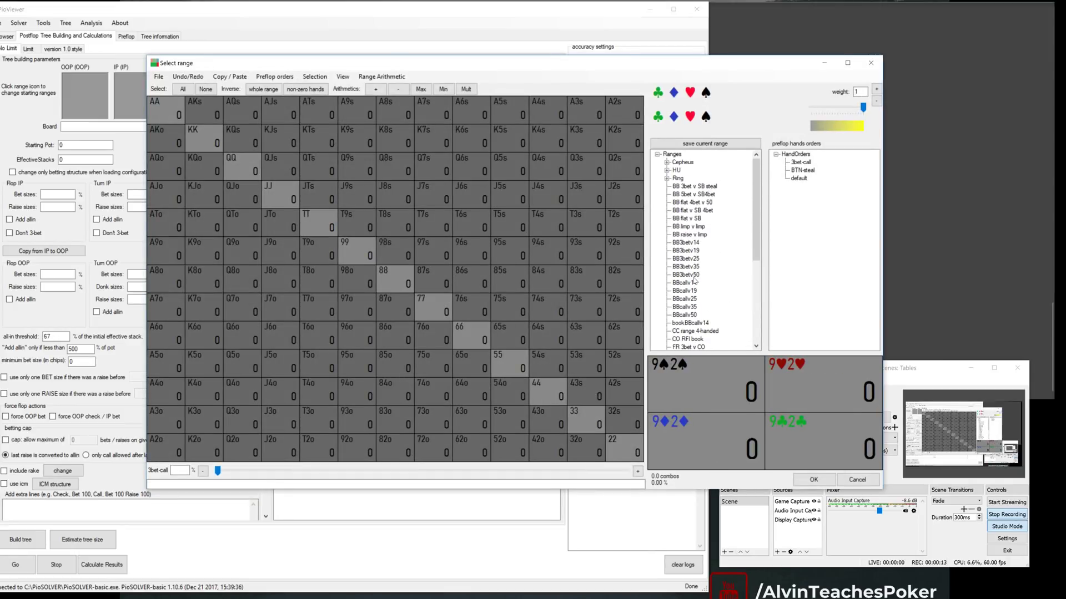
{"action": "scroll", "coordinate": [693, 282], "scroll_direction": "down", "scroll_amount": 4}
{"action": "scroll", "coordinate": [703, 295], "scroll_direction": "down", "scroll_amount": 3}
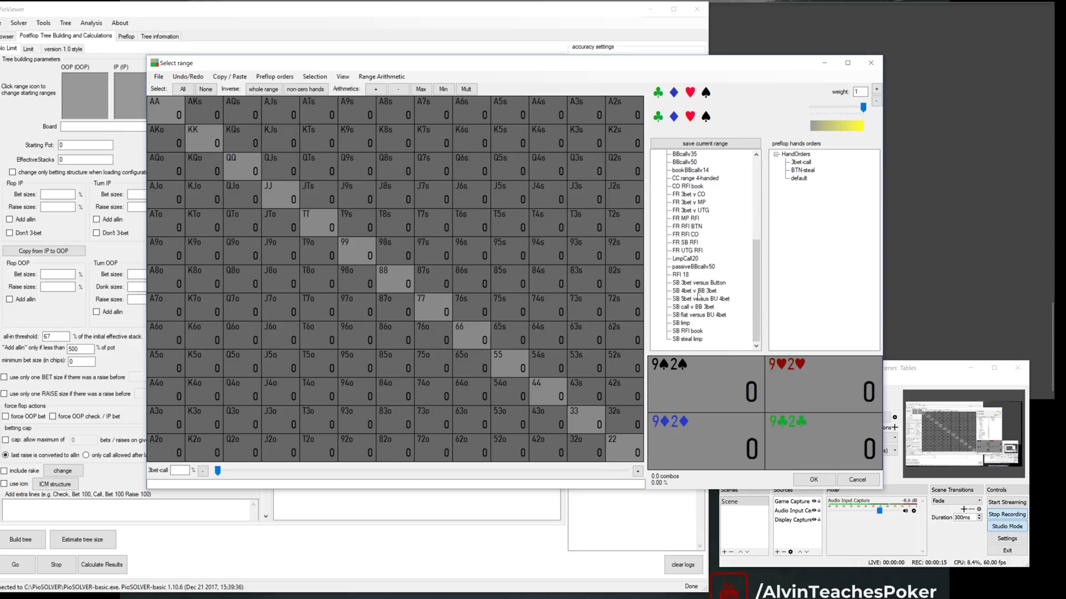
{"action": "scroll", "coordinate": [698, 297], "scroll_direction": "up", "scroll_amount": 3}
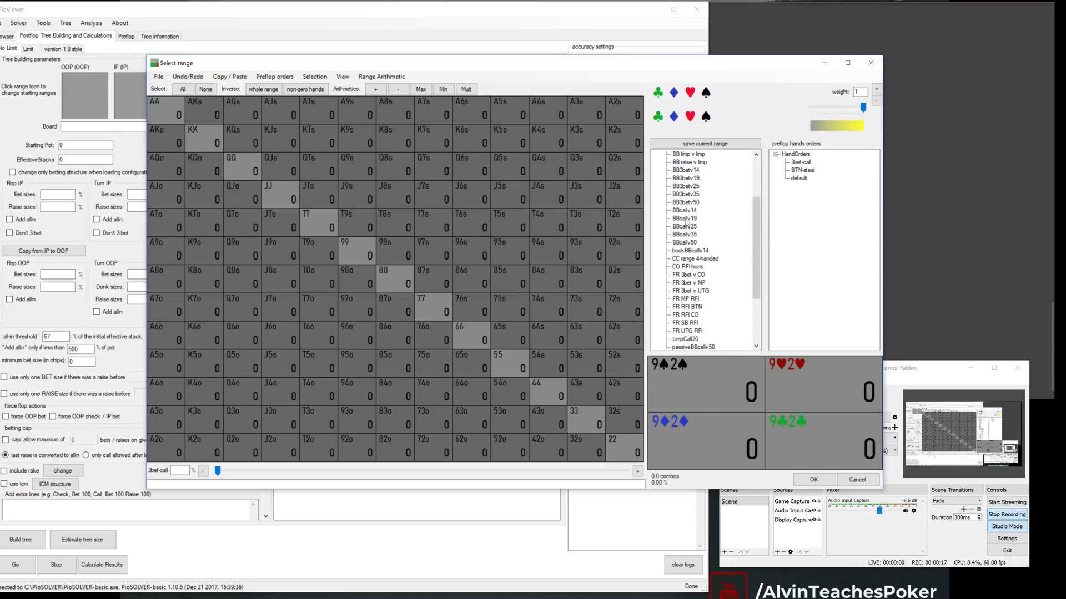
{"action": "left_click", "coordinate": [687, 170]}
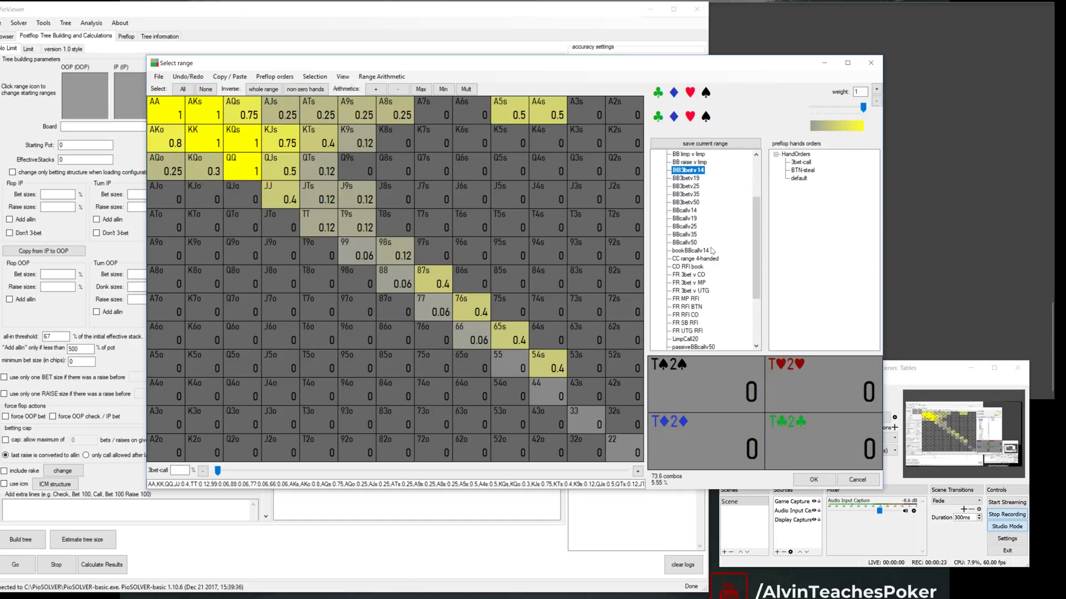
{"action": "key", "text": "Down"}
{"action": "key", "text": "Down"}
{"action": "key", "text": "Down"}
{"action": "key", "text": "Down"}
{"action": "key", "text": "Down"}
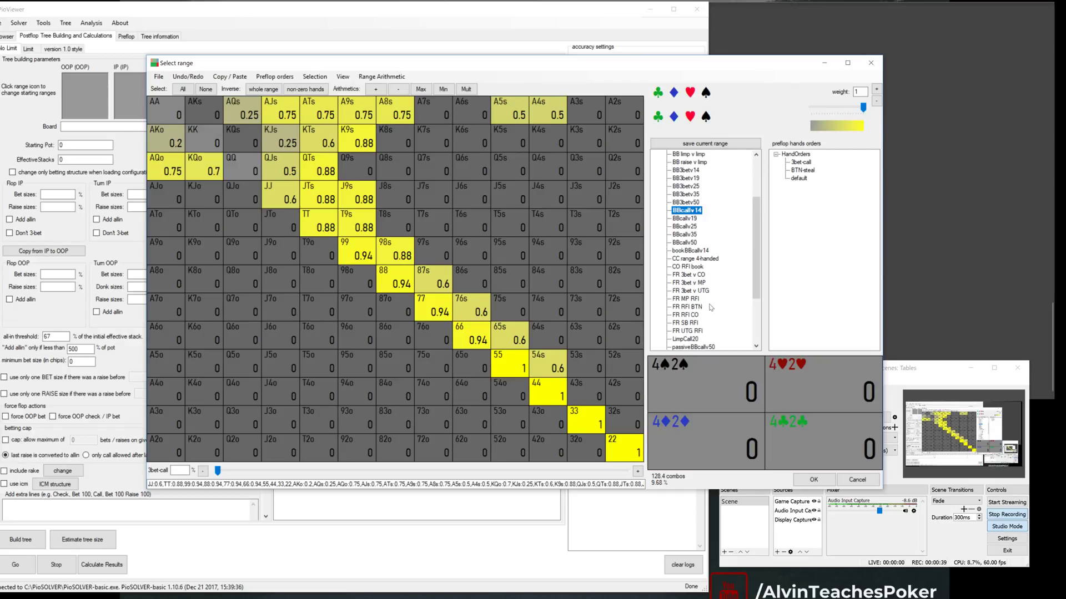
{"action": "scroll", "coordinate": [709, 308], "scroll_direction": "down", "scroll_amount": 1}
{"action": "scroll", "coordinate": [701, 316], "scroll_direction": "up", "scroll_amount": 2}
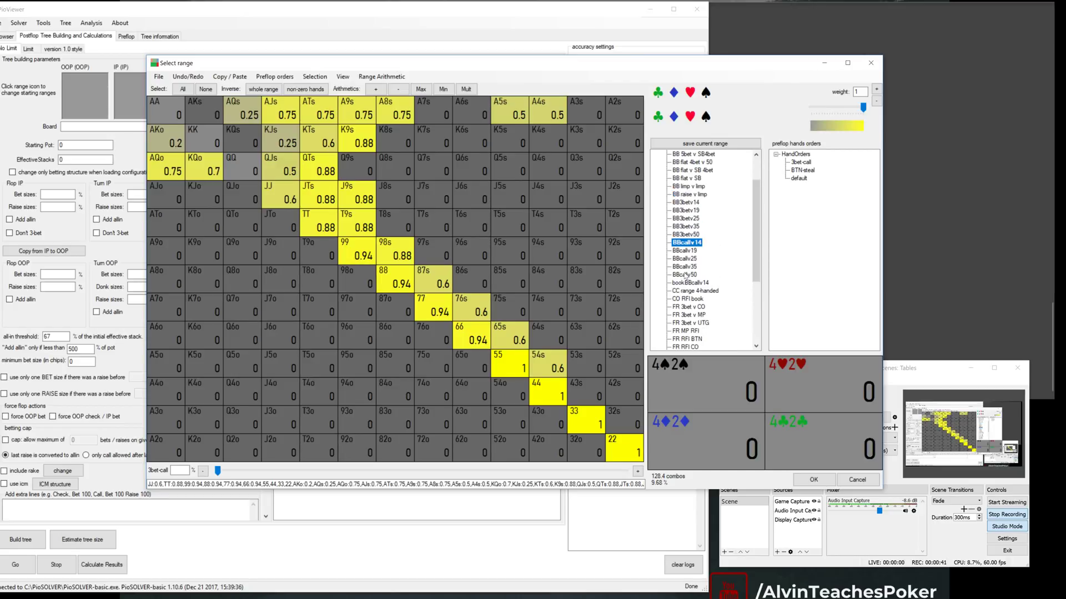
Preview the FR 3bet v CO, FR RFI BTN, FR SB RFI and FR RFI CO preset ranges.
{"action": "left_click", "coordinate": [681, 308]}
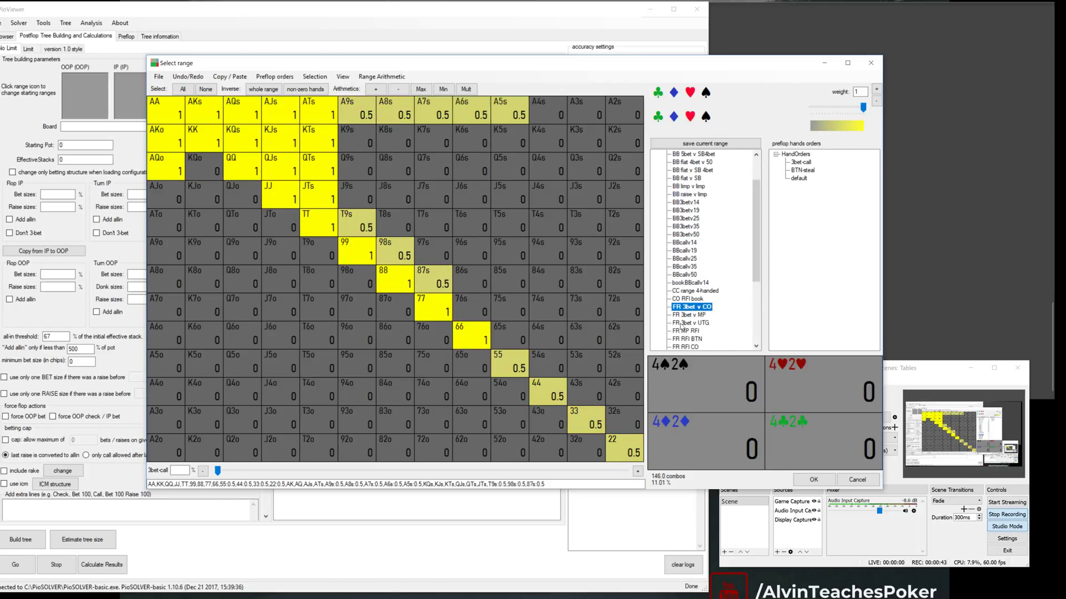
{"action": "scroll", "coordinate": [681, 325], "scroll_direction": "down", "scroll_amount": 2}
{"action": "left_click", "coordinate": [683, 290]}
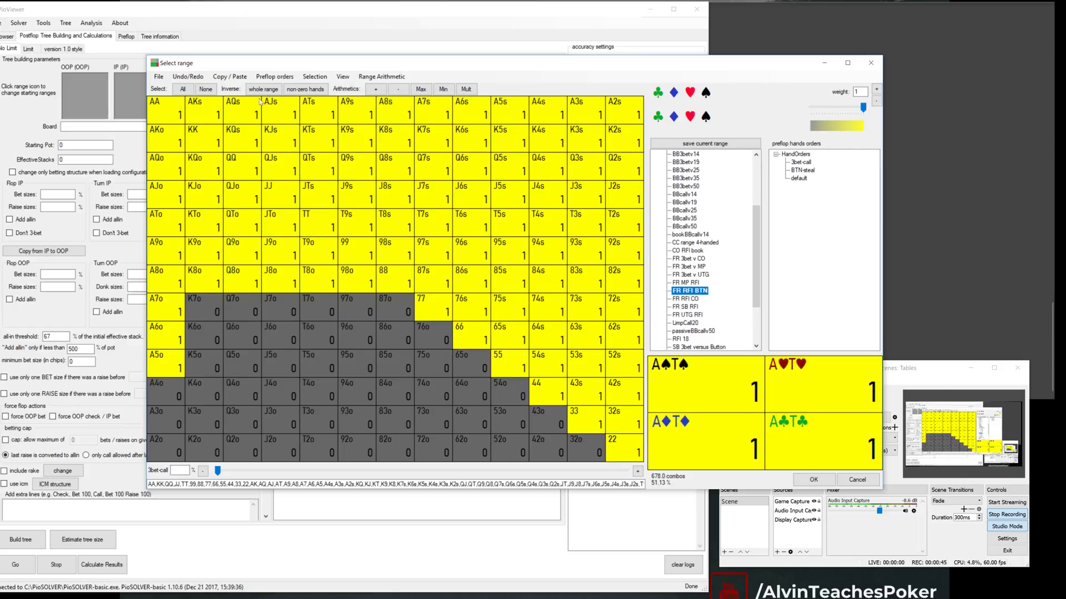
{"action": "left_click", "coordinate": [683, 307]}
{"action": "left_click", "coordinate": [684, 299]}
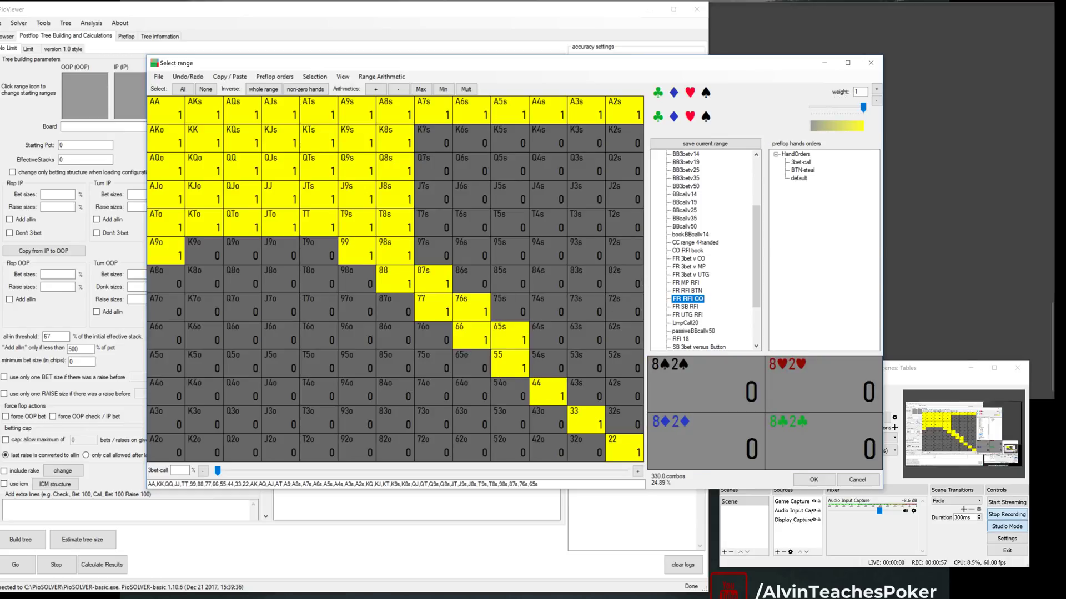
Try BB3betv35, then load BBcallv25 (167.2 combos, 12.61%) into the range grid.
{"action": "left_click", "coordinate": [856, 93]}
{"action": "left_click", "coordinate": [685, 178]}
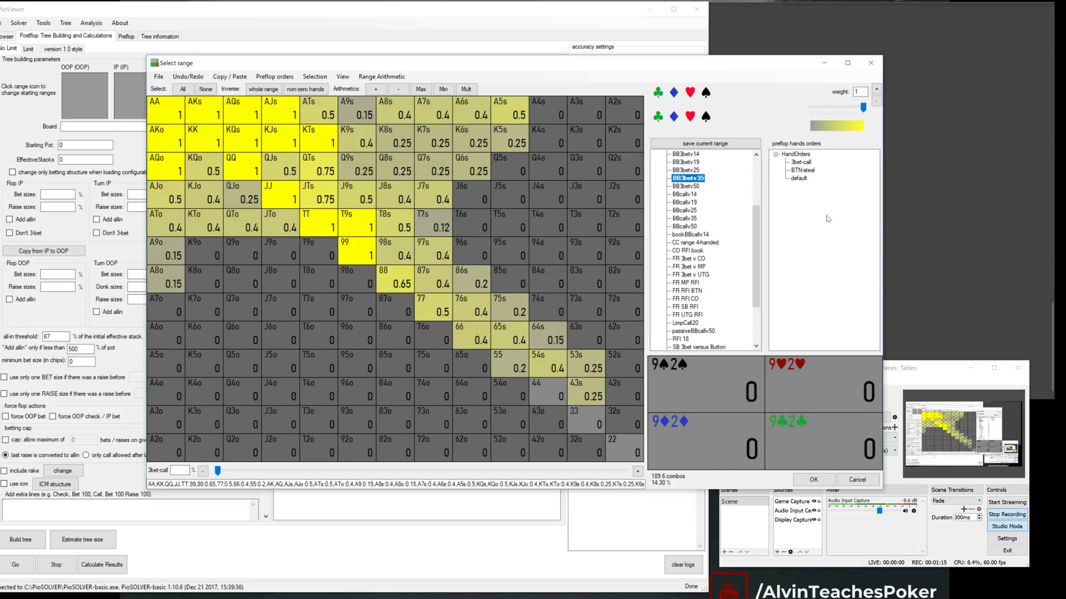
{"action": "scroll", "coordinate": [689, 205], "scroll_direction": "up", "scroll_amount": 2}
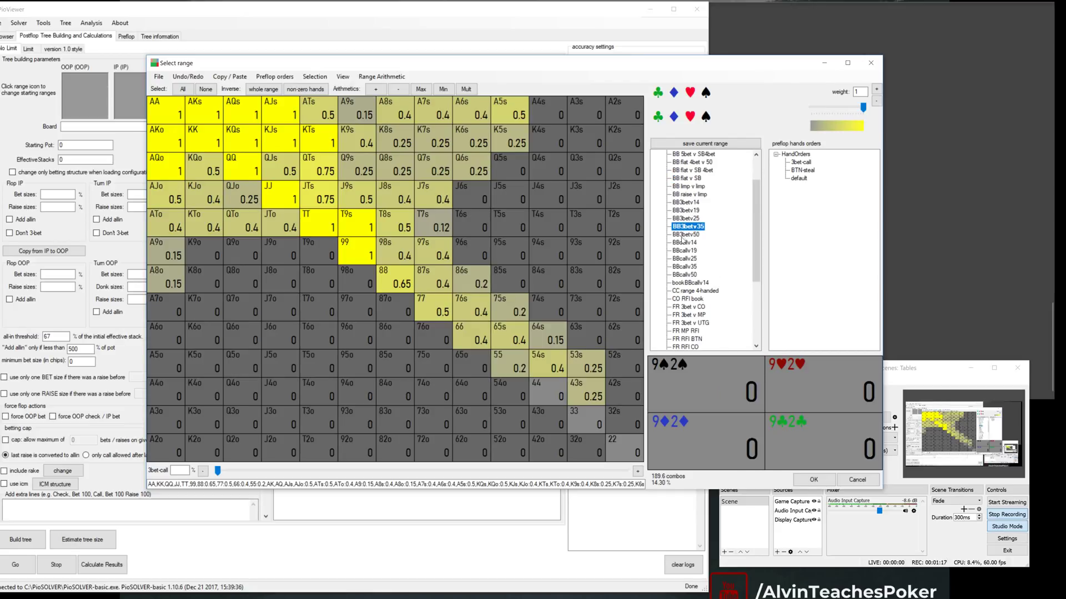
{"action": "left_click", "coordinate": [686, 259]}
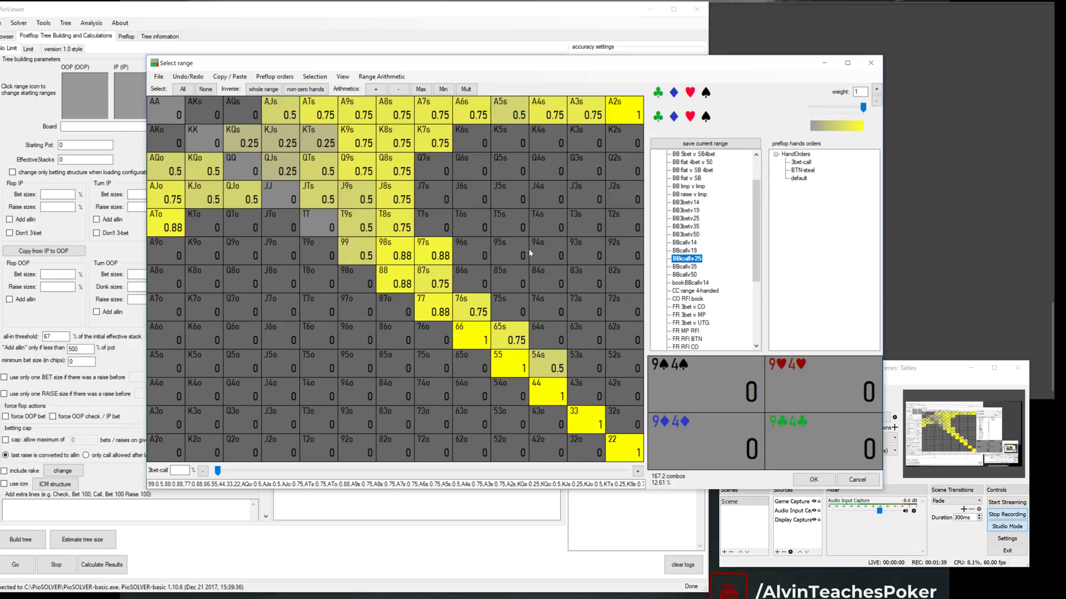
Add 85s at 0.25 weight (168.2 combos) and apply it as the IP starting range.
{"action": "left_click", "coordinate": [512, 275]}
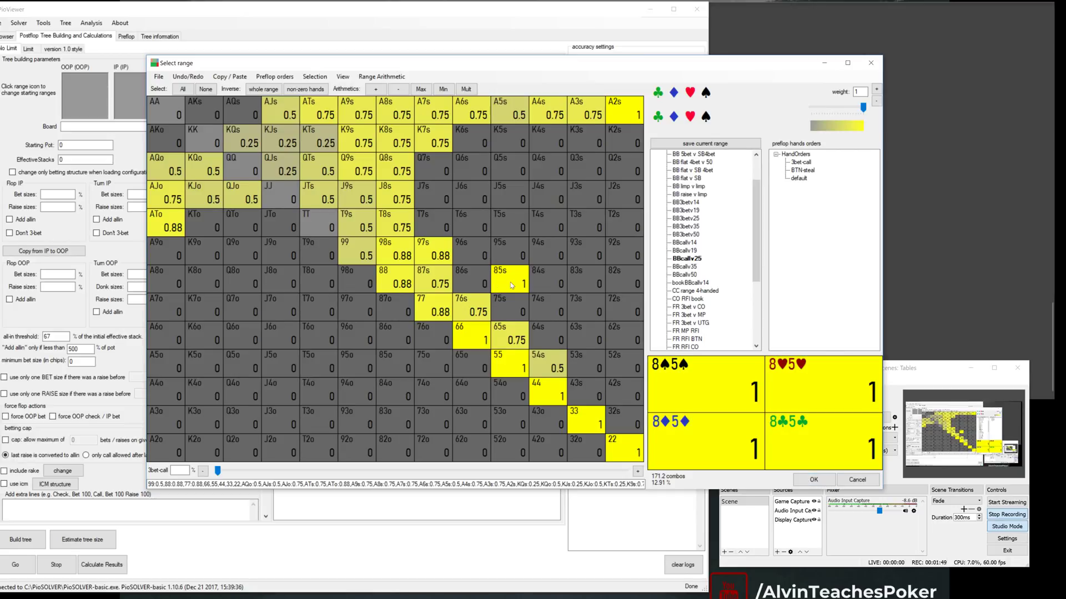
{"action": "double_click", "coordinate": [859, 91]}
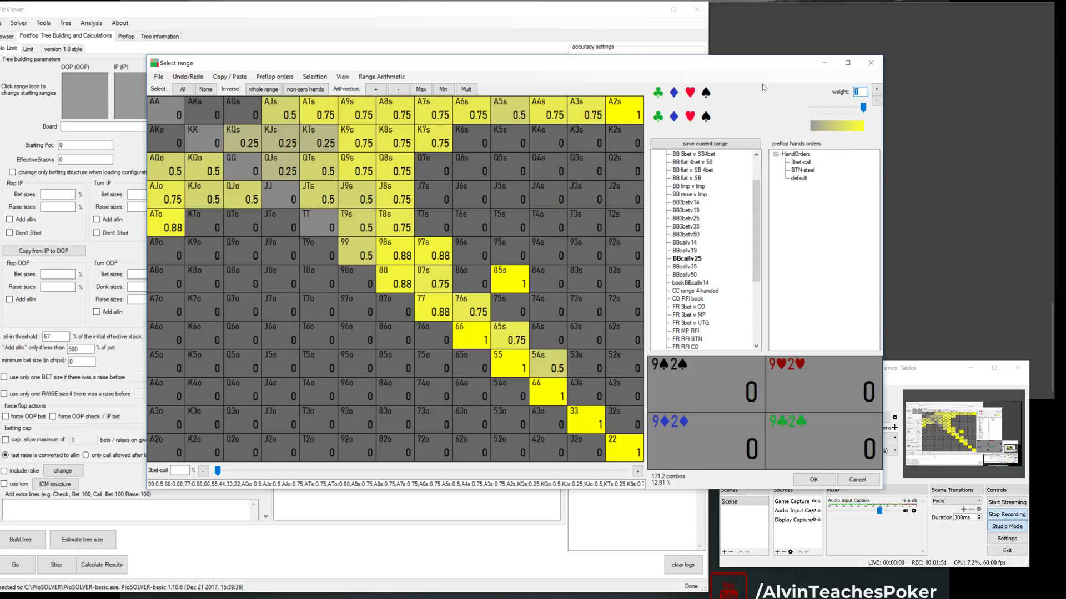
{"action": "type", "text": ".25"}
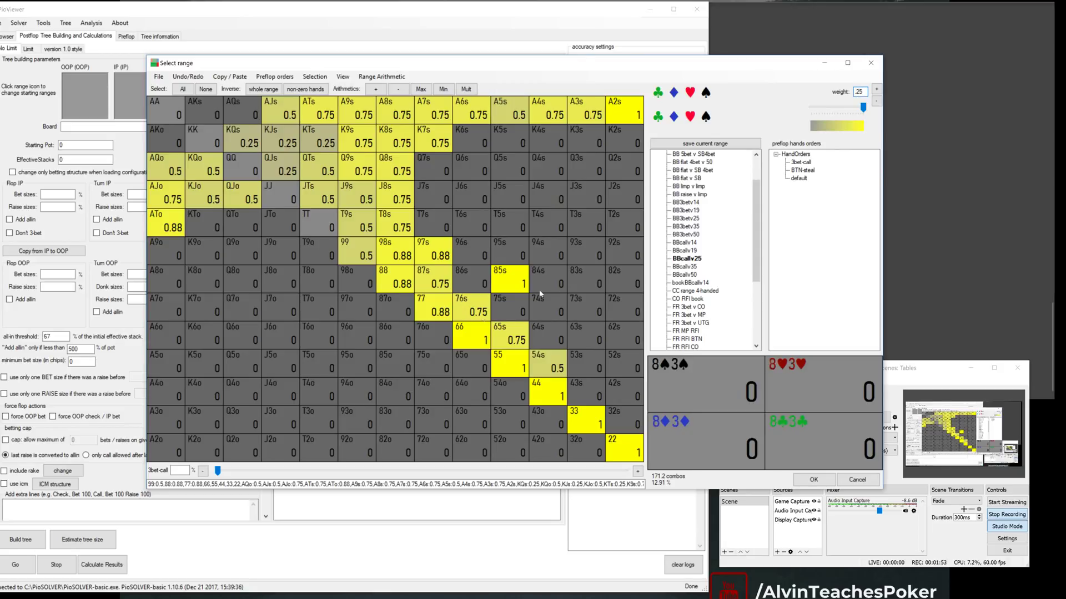
{"action": "left_click", "coordinate": [510, 280]}
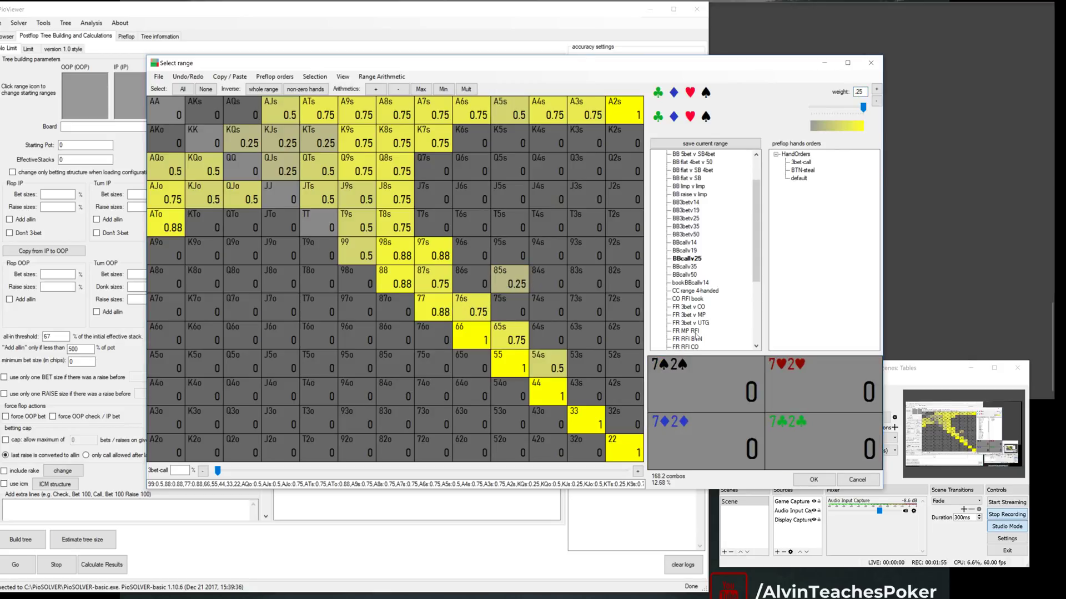
{"action": "left_click", "coordinate": [814, 480]}
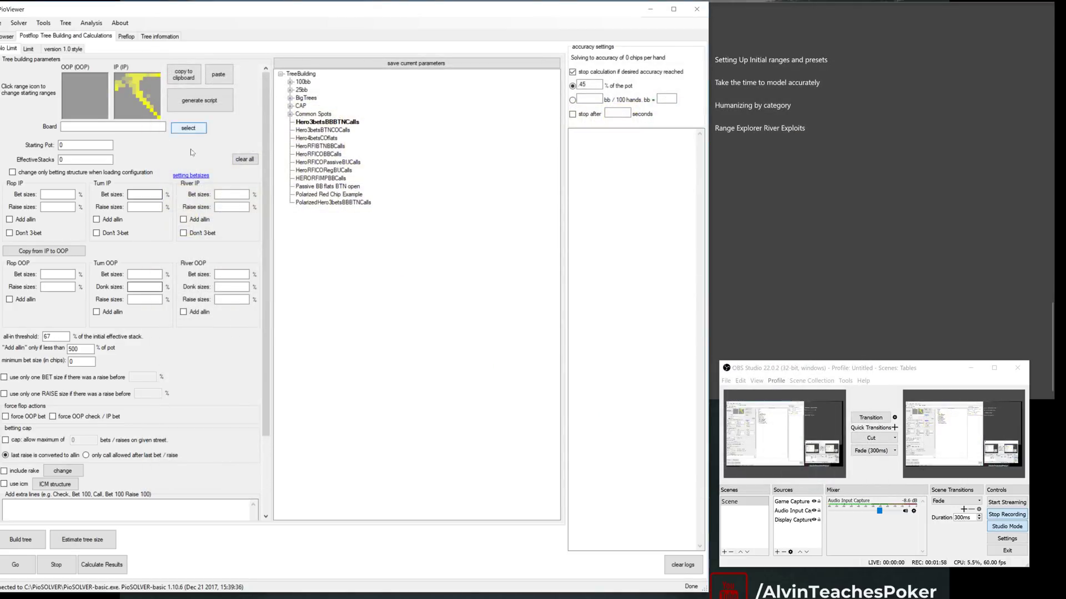
Load the HeroRFICORegBUCalls tree setup (board 3d Qh Jh, pot 65, stacks 970) without saving parameters.
{"action": "left_click", "coordinate": [122, 95]}
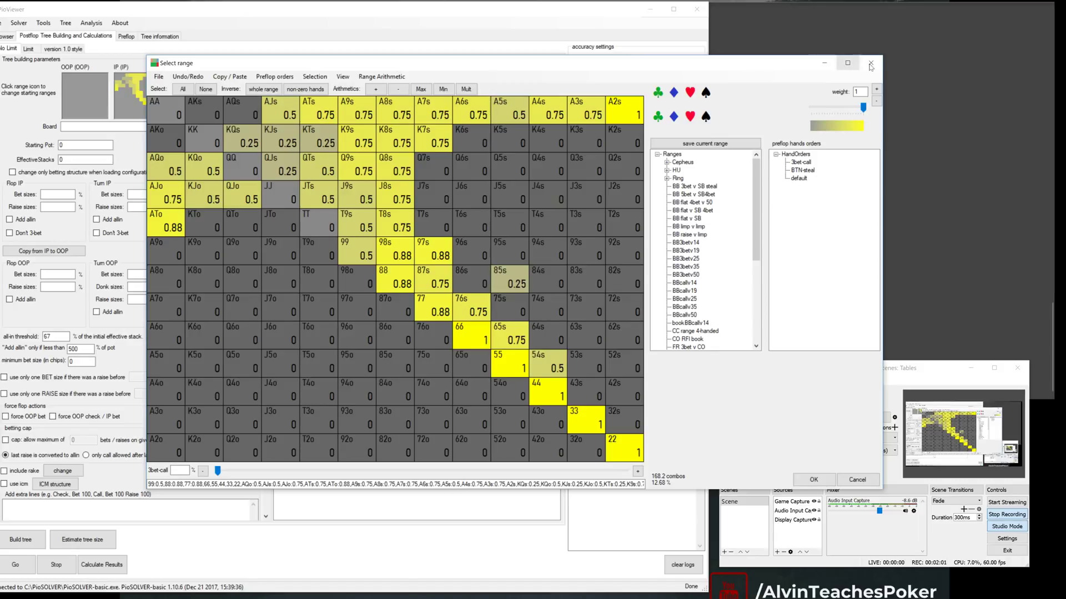
{"action": "left_click", "coordinate": [869, 62]}
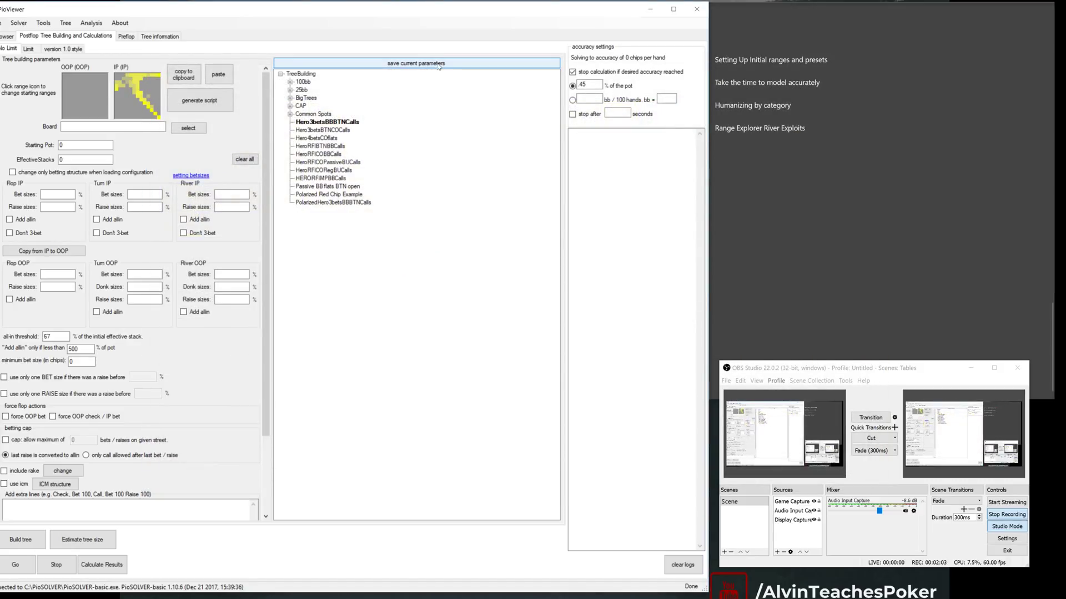
{"action": "left_click", "coordinate": [332, 170]}
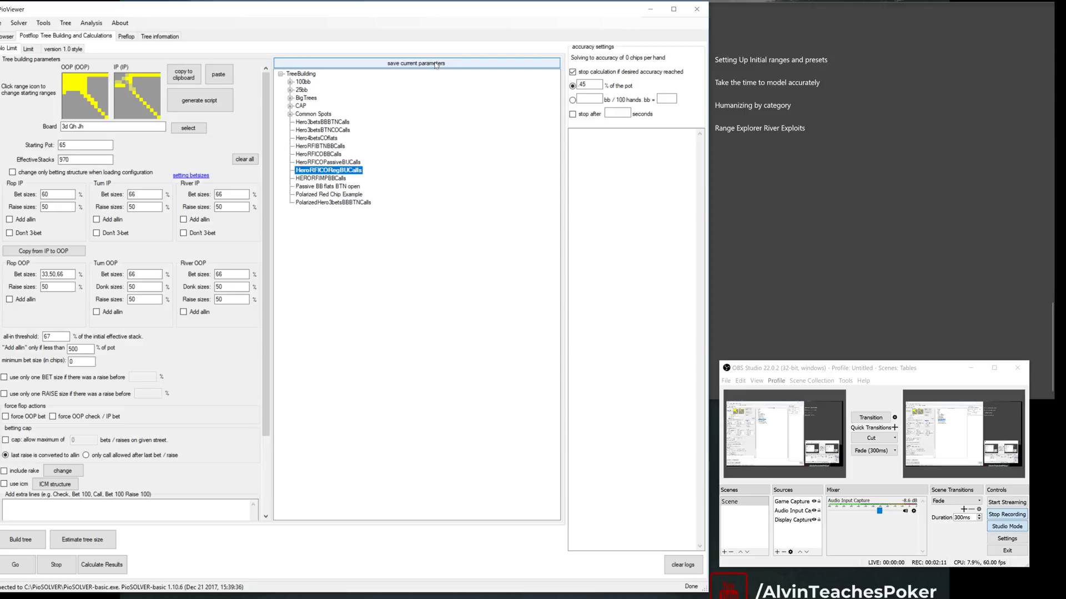
{"action": "left_click", "coordinate": [386, 64]}
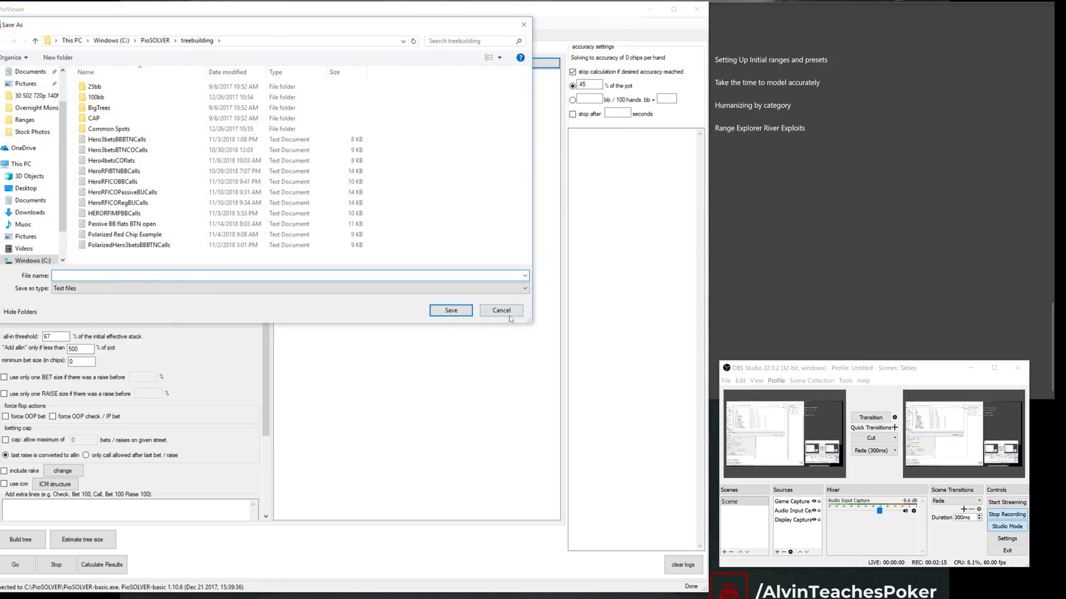
{"action": "left_click", "coordinate": [508, 314]}
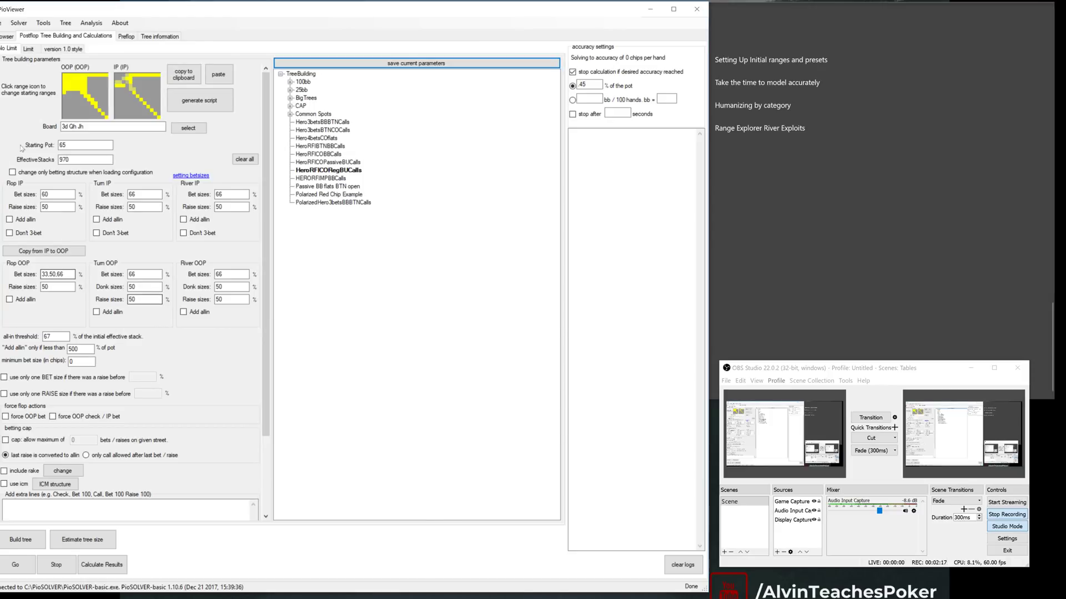
Clear all tree parameters and set FR RFI BTN as the IP starting range.
{"action": "left_click", "coordinate": [244, 160]}
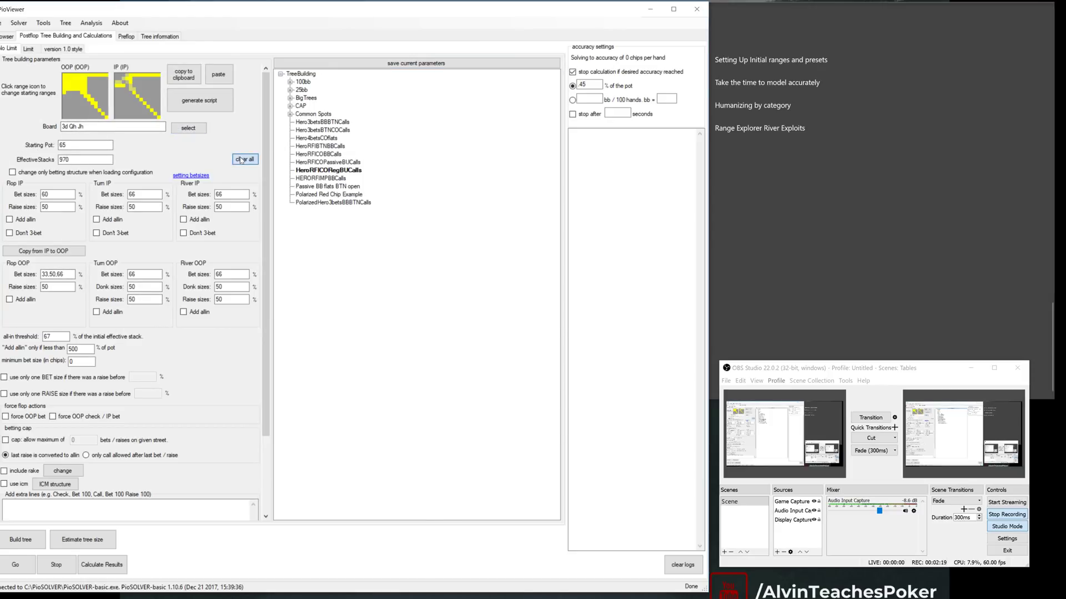
{"action": "left_click", "coordinate": [131, 97]}
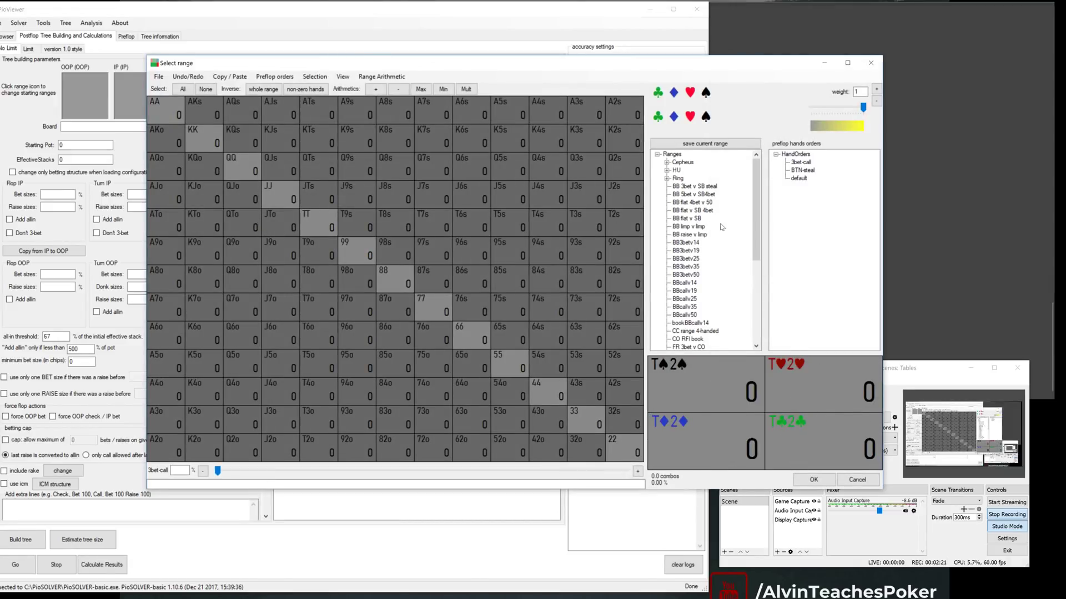
{"action": "scroll", "coordinate": [721, 300], "scroll_direction": "down", "scroll_amount": 3}
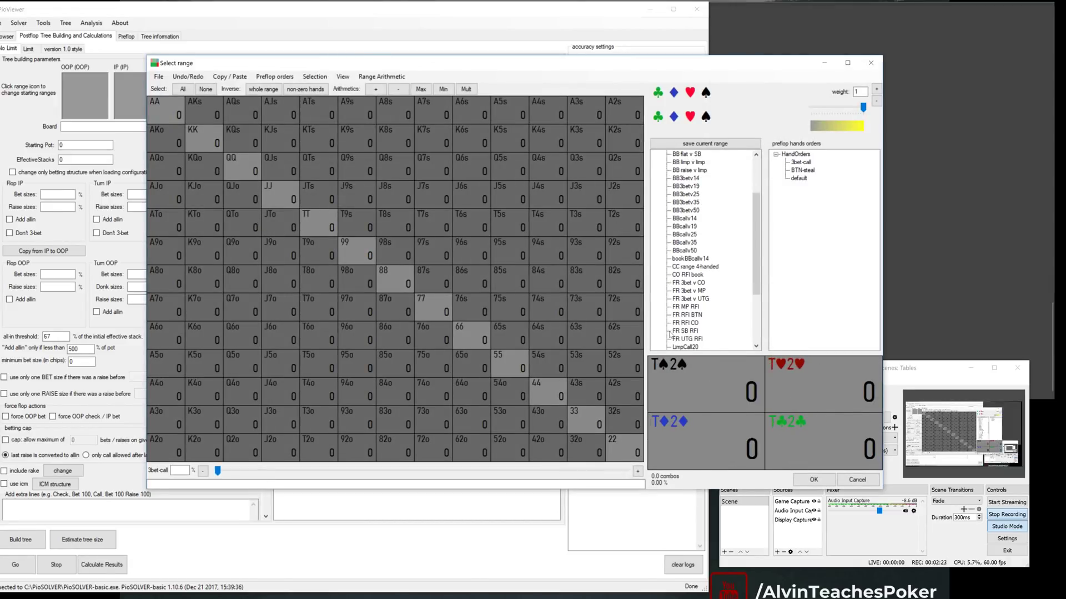
{"action": "left_click", "coordinate": [690, 315]}
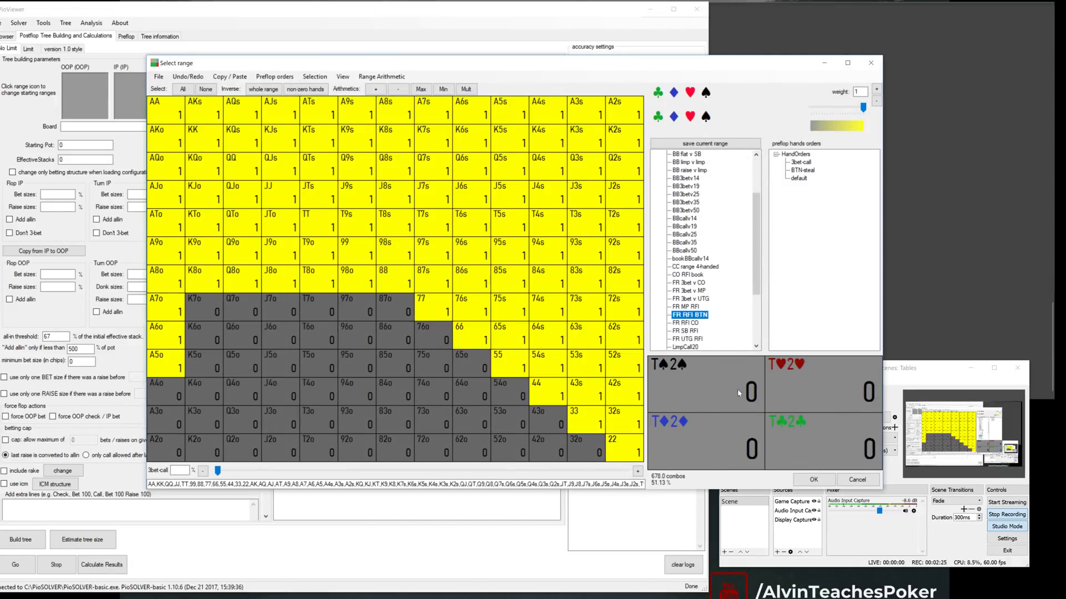
{"action": "left_click", "coordinate": [811, 480]}
Make BBcallv50 the OOP starting range after briefly trying BB3betv50.
{"action": "left_click", "coordinate": [84, 96]}
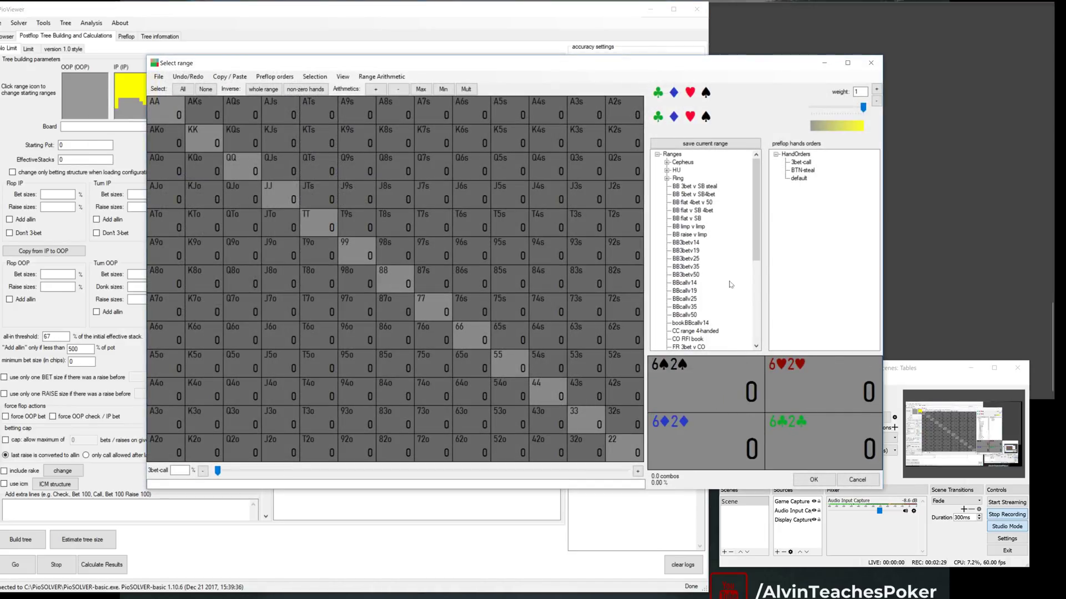
{"action": "left_click", "coordinate": [686, 275]}
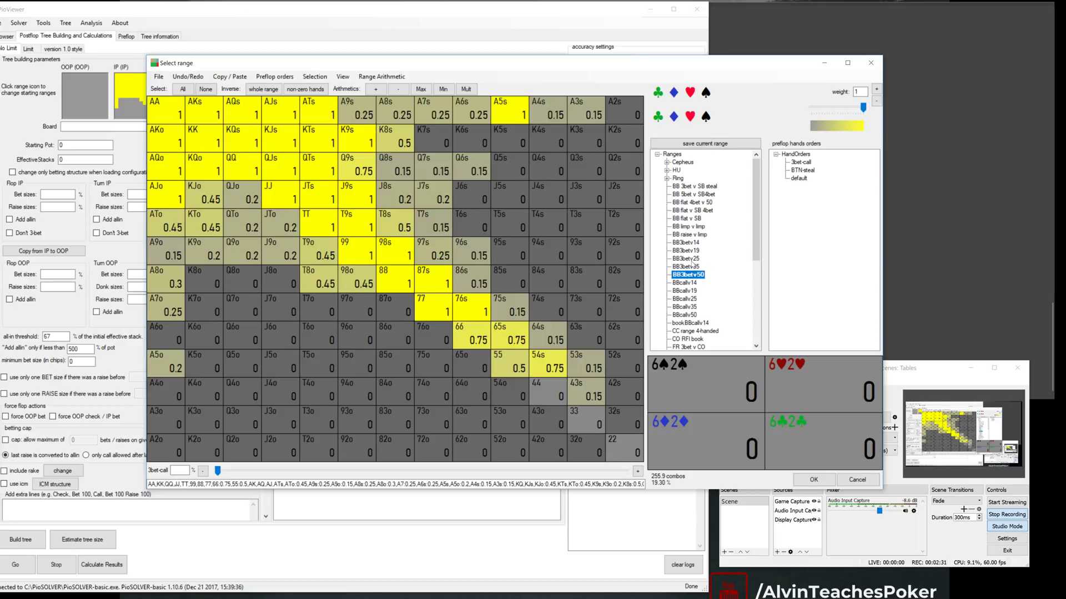
{"action": "left_click", "coordinate": [687, 315]}
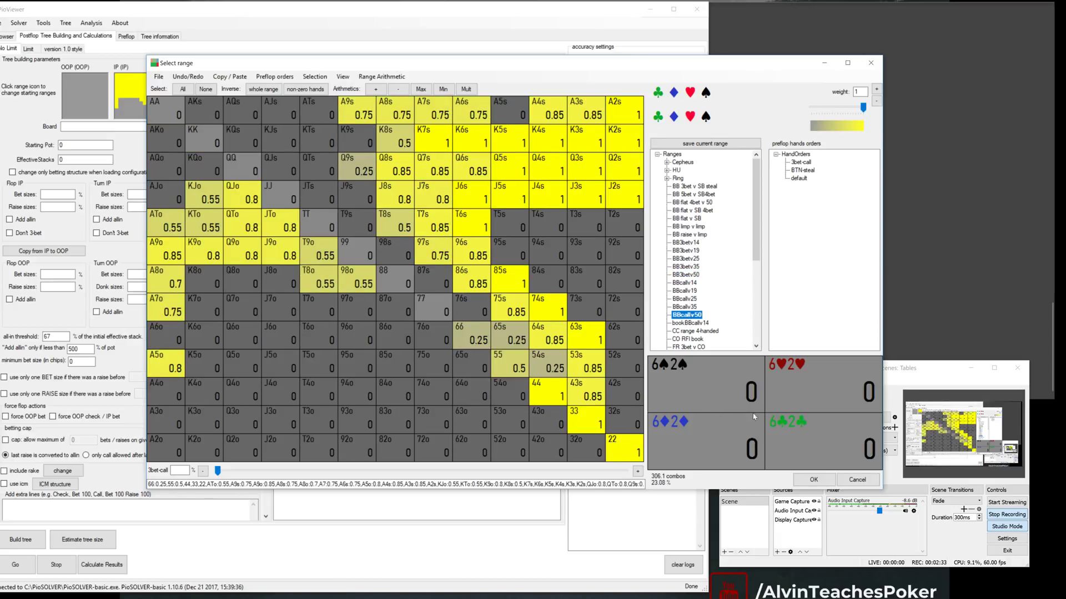
{"action": "left_click", "coordinate": [813, 480]}
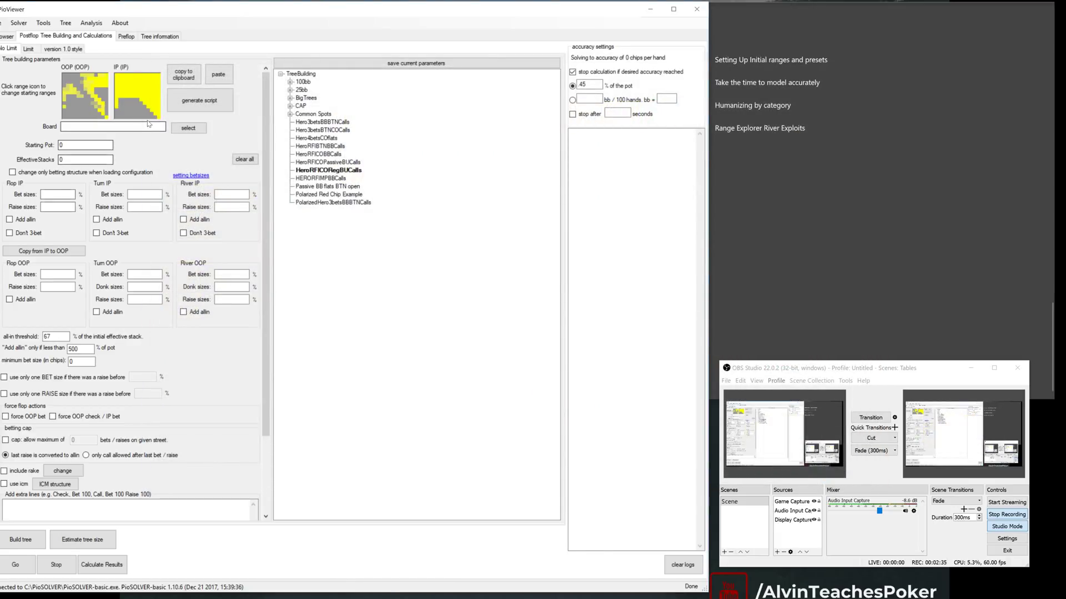
Set the flop board to 7♥ 4♥ Q♣.
{"action": "left_click", "coordinate": [188, 128]}
{"action": "left_click", "coordinate": [401, 192]}
{"action": "left_click", "coordinate": [491, 192]}
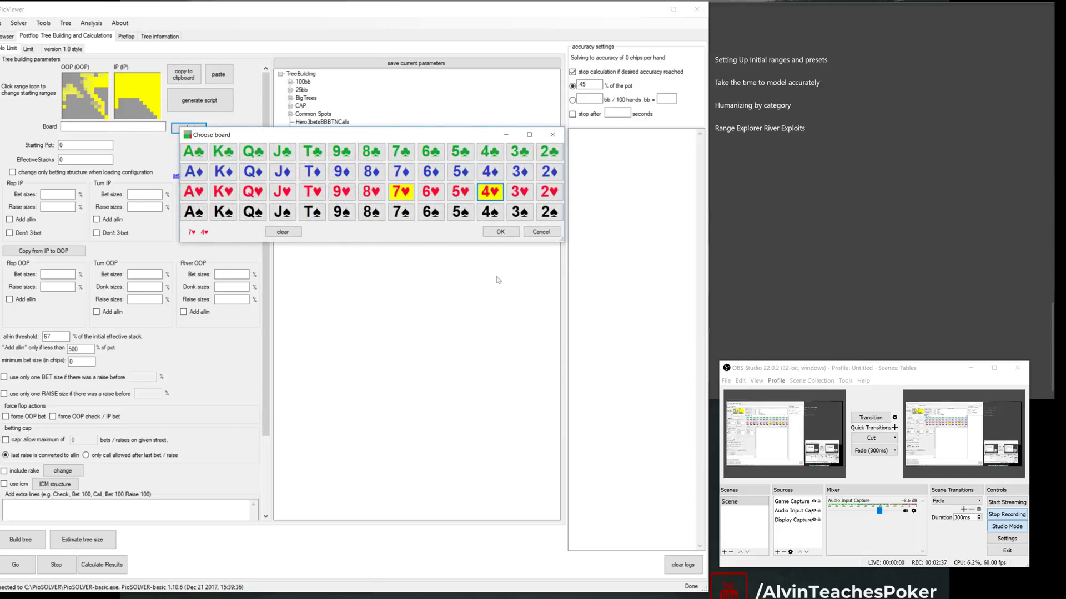
{"action": "left_click", "coordinate": [252, 151]}
{"action": "left_click", "coordinate": [500, 232]}
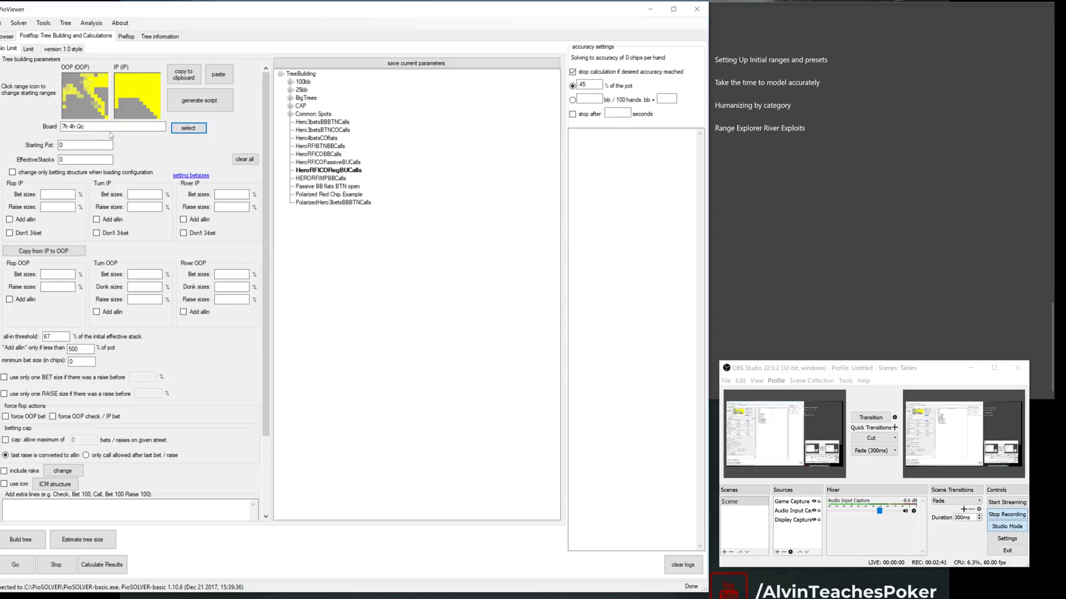
Enter a starting pot of 65 and effective stacks of 970.
{"action": "double_click", "coordinate": [62, 145]}
{"action": "type", "text": "6.5"}
{"action": "key", "text": "BackSpace"}
{"action": "key", "text": "BackSpace"}
{"action": "key", "text": "Tab"}
Enter IP's 33% flop bet size and clear the OOP flop bet field.
{"action": "left_click", "coordinate": [47, 194]}
{"action": "left_click", "coordinate": [58, 287]}
{"action": "left_click", "coordinate": [58, 274]}
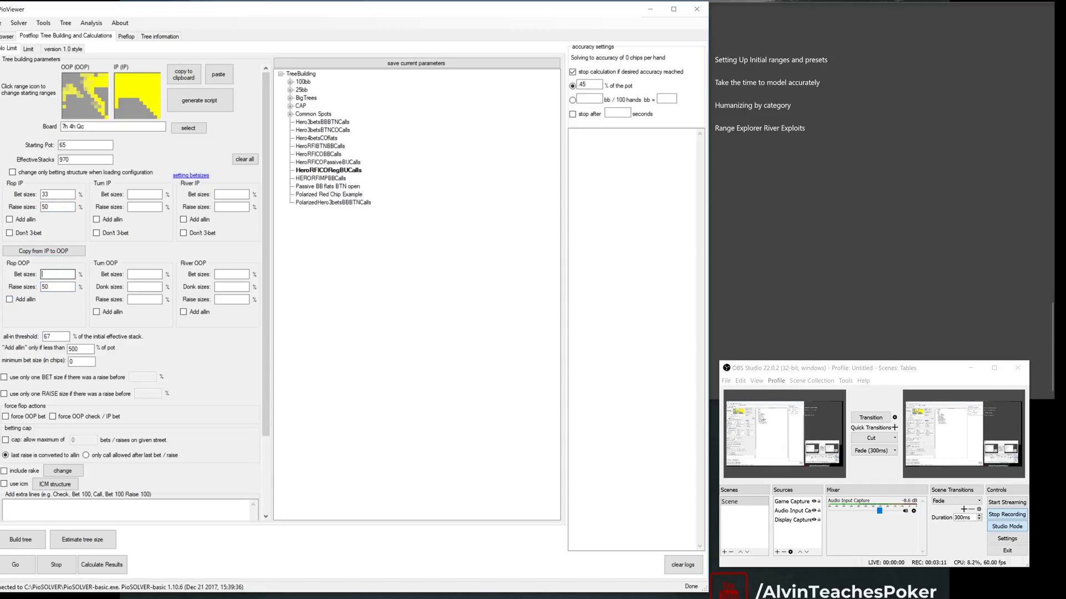
{"action": "type", "text": "66"}
{"action": "left_click", "coordinate": [150, 193]}
{"action": "left_click", "coordinate": [58, 274]}
{"action": "key", "text": "BackSpace"}
{"action": "key", "text": "BackSpace"}
Enter IP's turn and river bet sizes, copy them to OOP, and set OOP flop and turn bets to 66.
{"action": "left_click", "coordinate": [139, 194]}
{"action": "left_click", "coordinate": [241, 201]}
{"action": "key", "text": "Tab"}
{"action": "key", "text": "Tab"}
{"action": "key", "text": "Tab"}
{"action": "key", "text": "Tab"}
{"action": "left_click", "coordinate": [66, 252]}
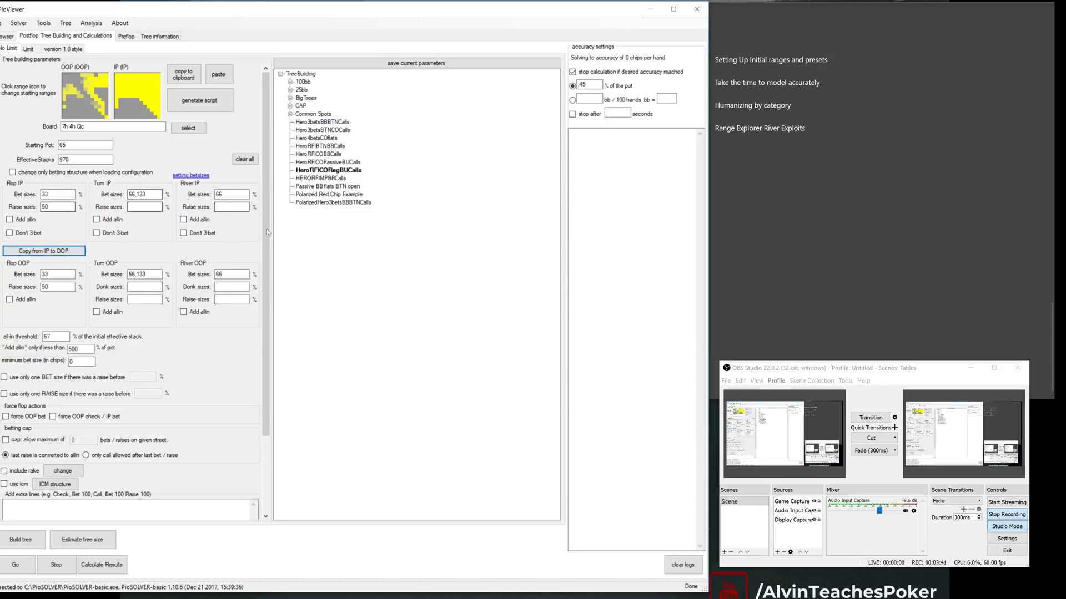
{"action": "key", "text": "Tab"}
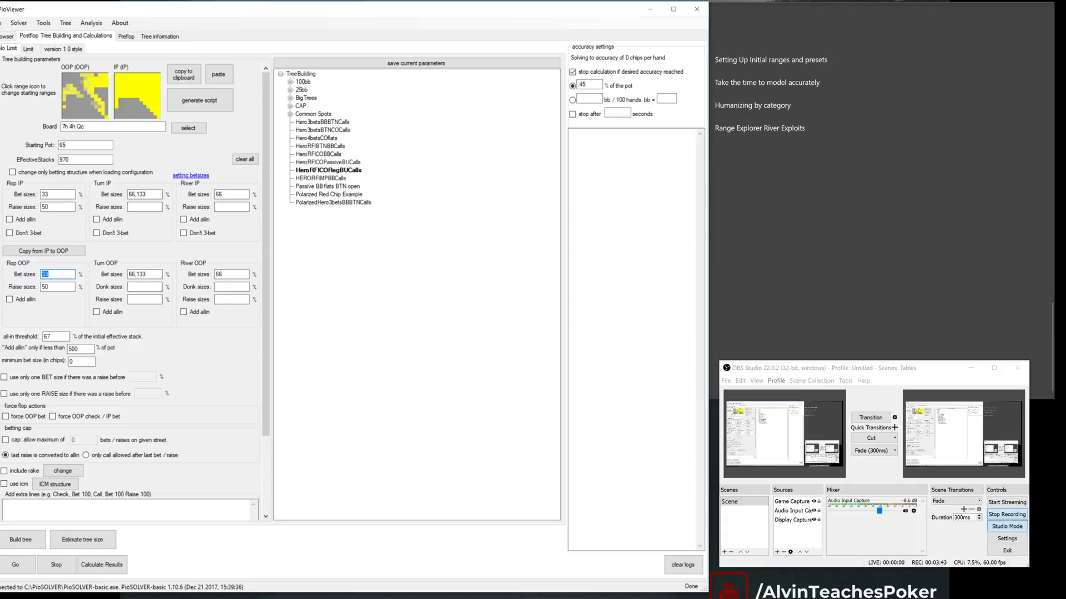
{"action": "type", "text": "66"}
{"action": "double_click", "coordinate": [145, 274]}
{"action": "type", "text": "66"}
Set the turn and river raise sizes to 50% for both IP and OOP.
{"action": "left_click", "coordinate": [130, 207]}
{"action": "type", "text": "50"}
{"action": "left_click", "coordinate": [222, 207]}
{"action": "type", "text": "50"}
{"action": "left_click", "coordinate": [161, 286]}
{"action": "type", "text": "50"}
{"action": "left_click", "coordinate": [161, 302]}
{"action": "type", "text": "50"}
{"action": "left_click", "coordinate": [229, 287]}
{"action": "type", "text": "50"}
{"action": "left_click", "coordinate": [228, 298]}
{"action": "type", "text": "50"}
Set OOP's turn and river donk sizes to 66% and force an OOP check, IP bet flop.
{"action": "double_click", "coordinate": [228, 287]}
{"action": "type", "text": "66"}
{"action": "double_click", "coordinate": [144, 287]}
{"action": "type", "text": "66"}
{"action": "double_click", "coordinate": [133, 287]}
{"action": "scroll", "coordinate": [249, 373], "scroll_direction": "down", "scroll_amount": 2}
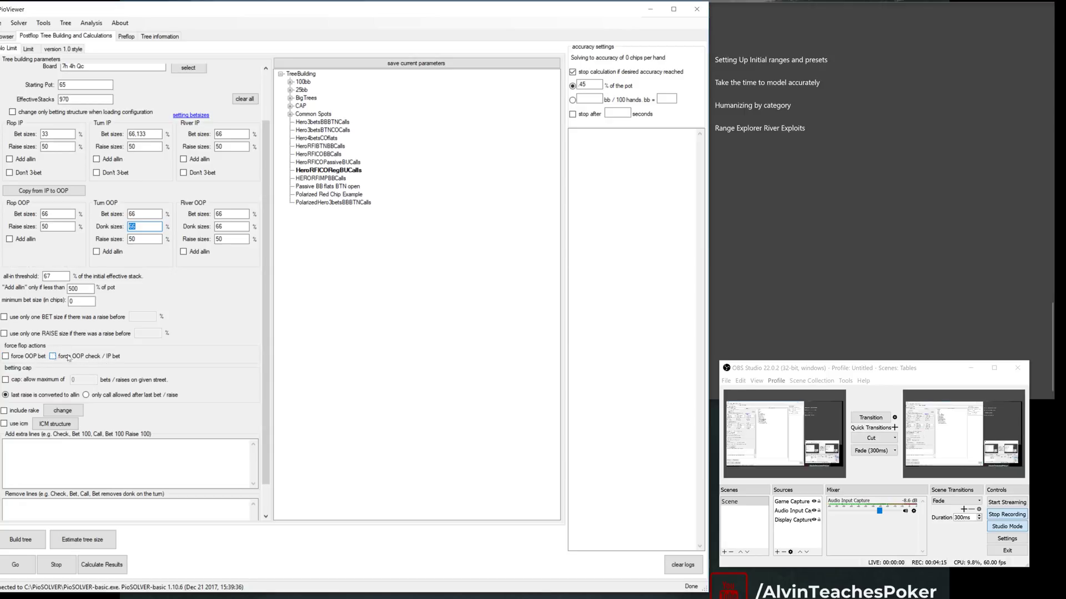
{"action": "left_click", "coordinate": [29, 361]}
{"action": "scroll", "coordinate": [149, 384], "scroll_direction": "down", "scroll_amount": 1}
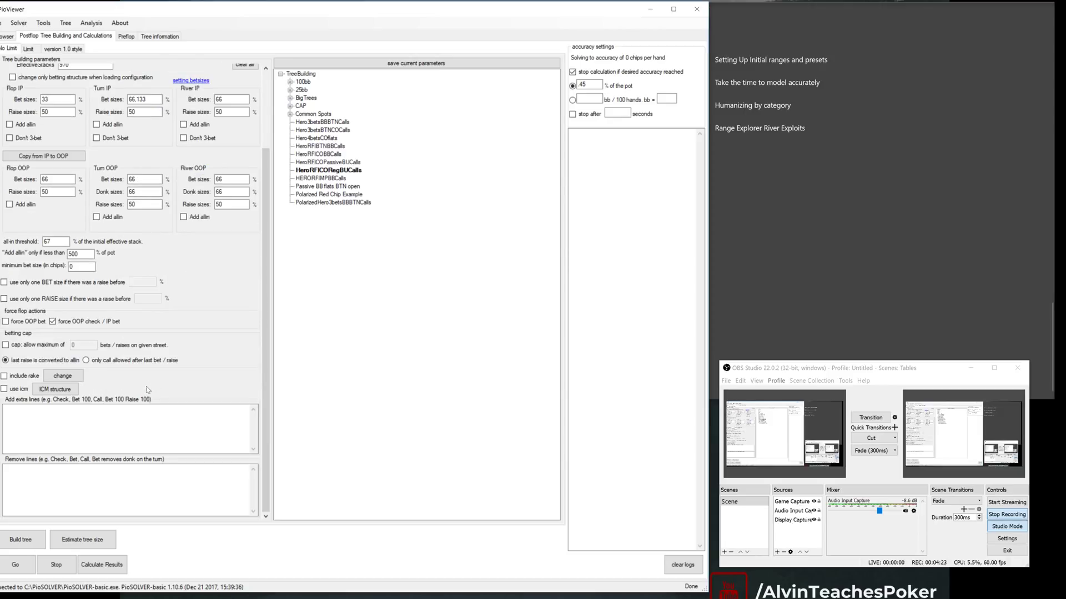
Build the tree and start solving to an accuracy of 0.253 chips per hand.
{"action": "left_click", "coordinate": [20, 537]}
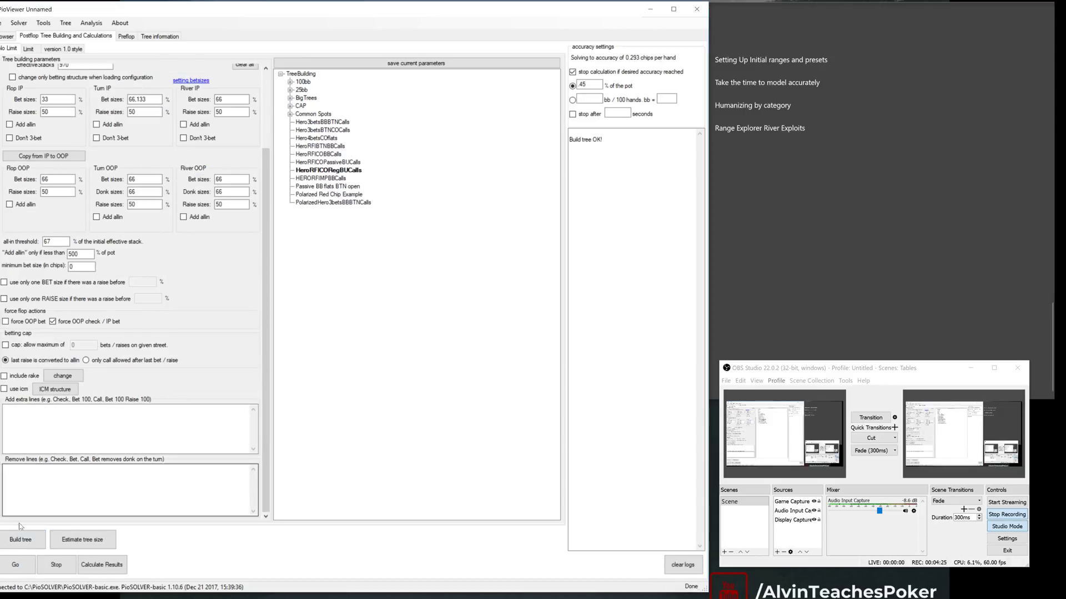
{"action": "left_click", "coordinate": [15, 564]}
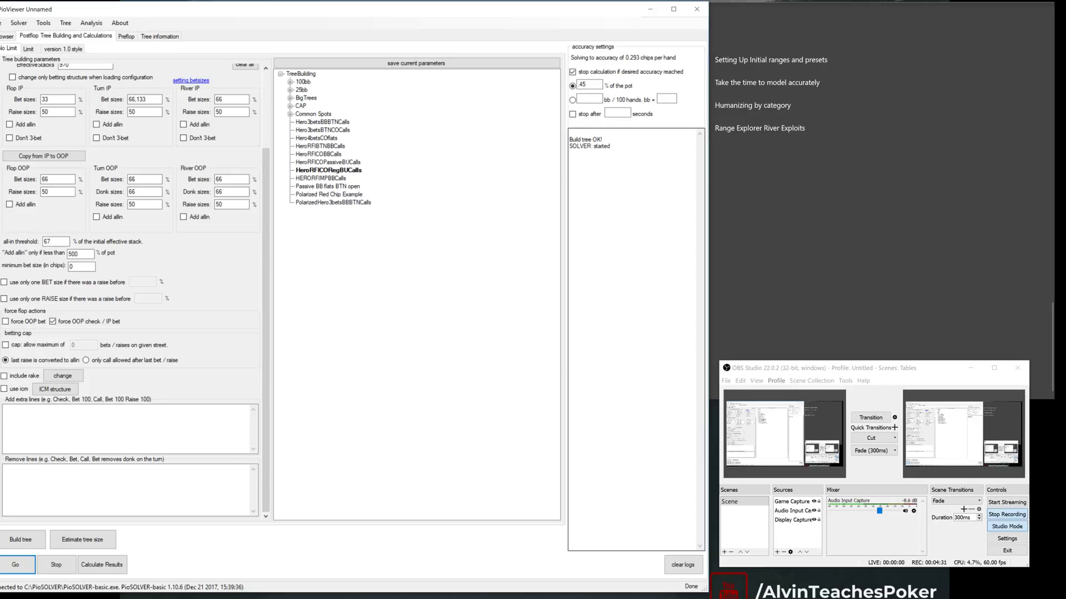
{"action": "double_click", "coordinate": [582, 85]}
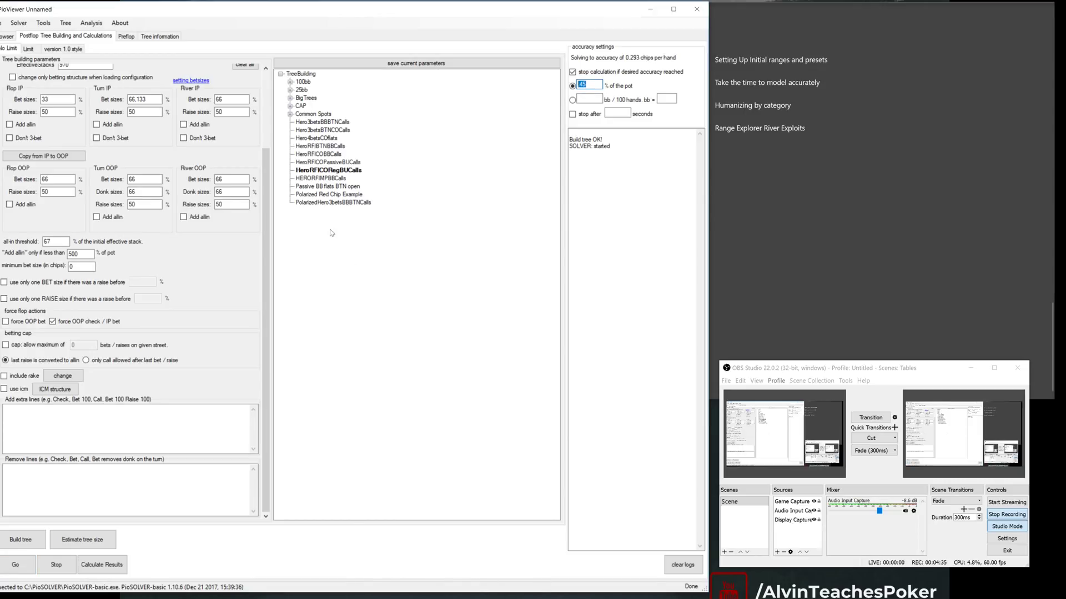
Browse to the check, bet 21 node and show OOP's per-hand strategy.
{"action": "left_click", "coordinate": [8, 36]}
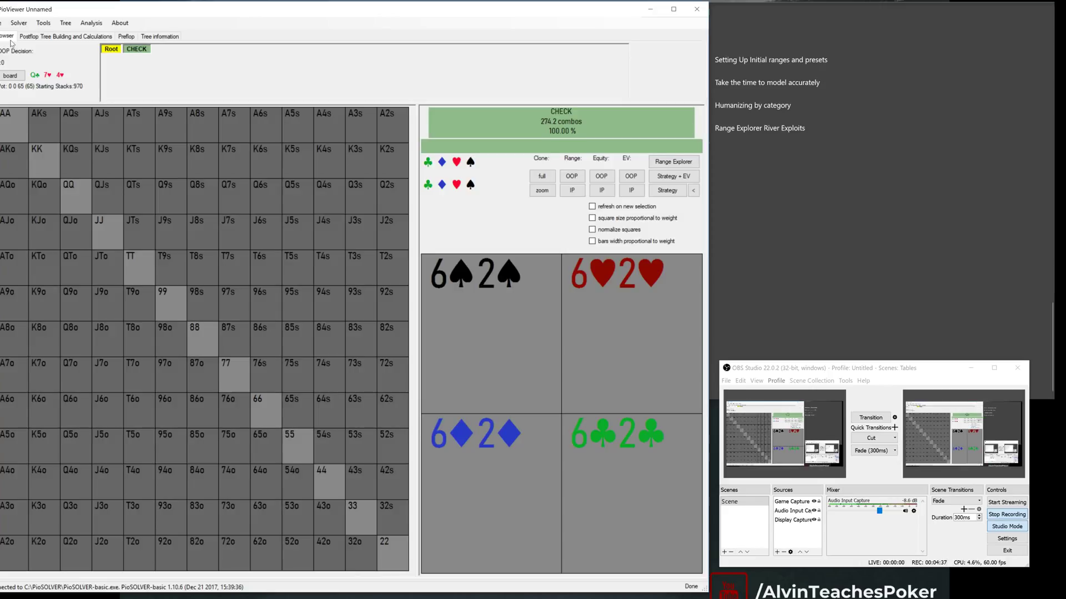
{"action": "left_click", "coordinate": [135, 49]}
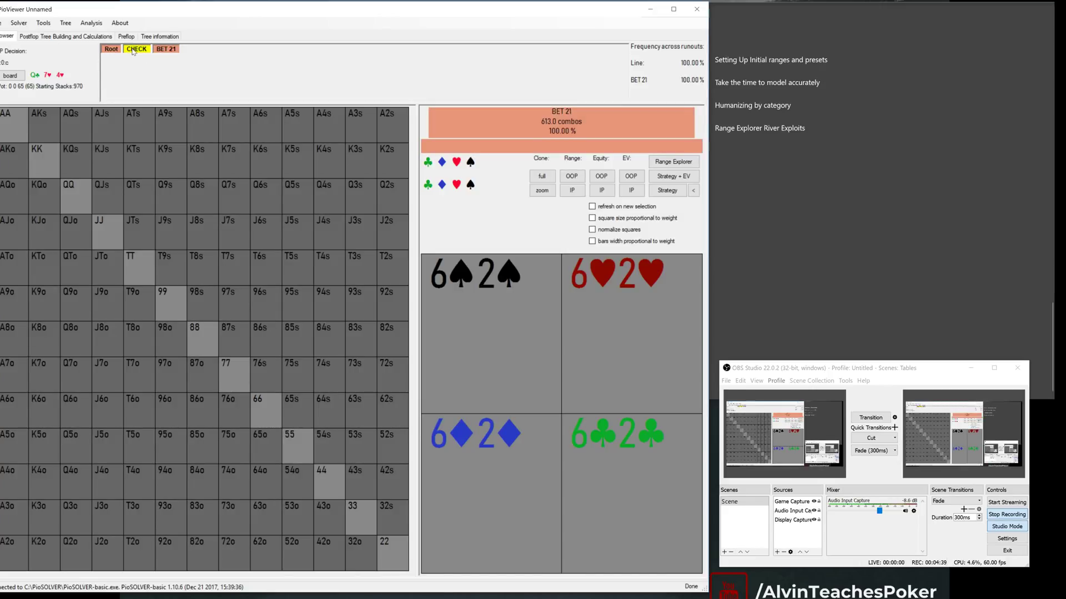
{"action": "left_click", "coordinate": [165, 50]}
{"action": "left_click", "coordinate": [667, 190]}
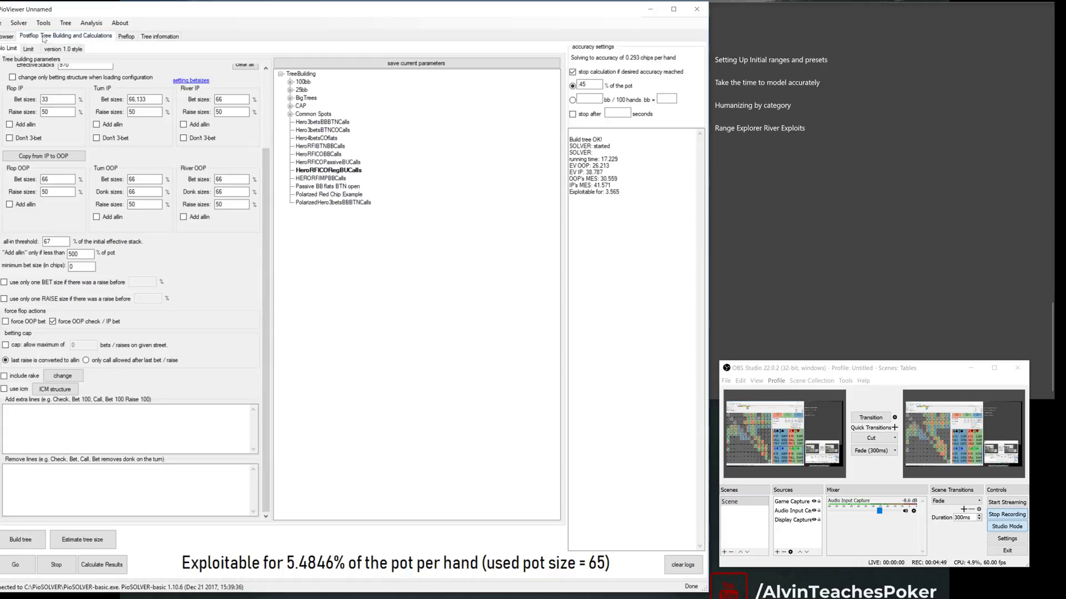
Stop the solver and bring OOP's strategy frequencies back up in the browser.
{"action": "left_click", "coordinate": [42, 36]}
{"action": "left_click", "coordinate": [56, 565]}
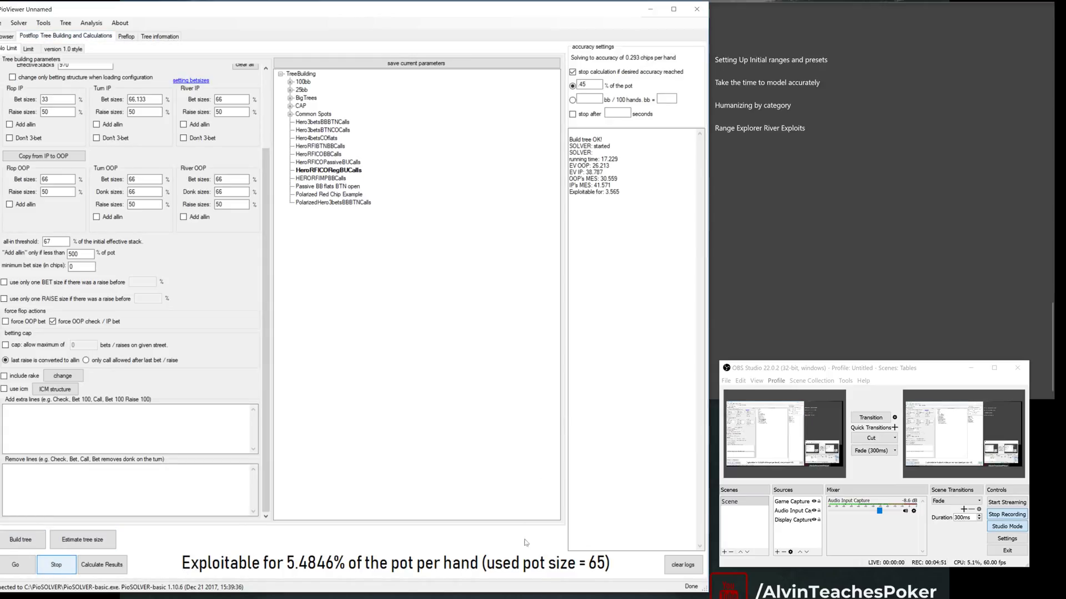
{"action": "left_click", "coordinate": [7, 36]}
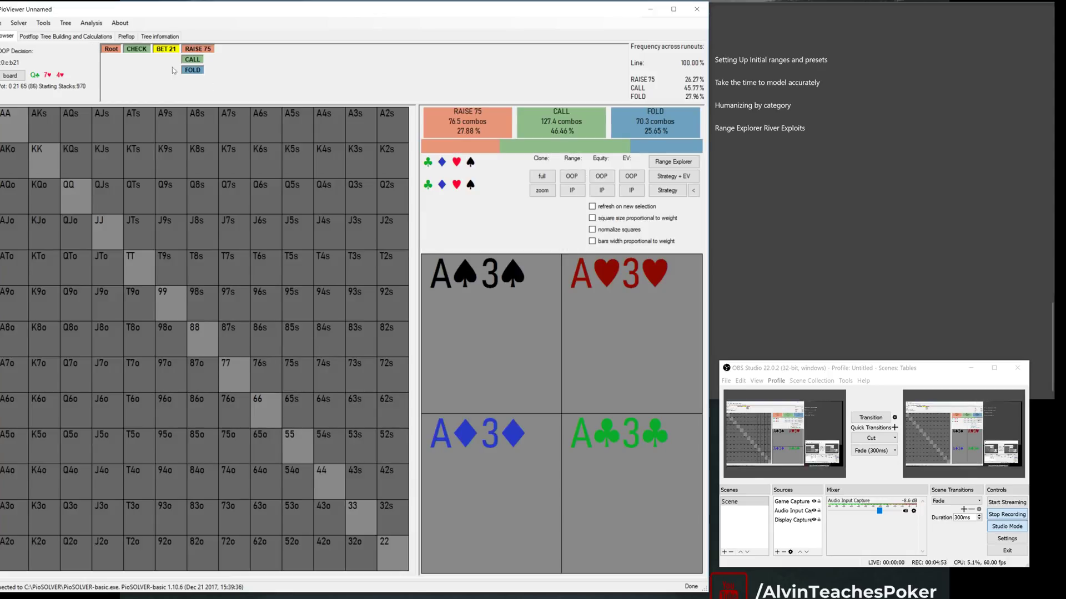
{"action": "left_click", "coordinate": [661, 191]}
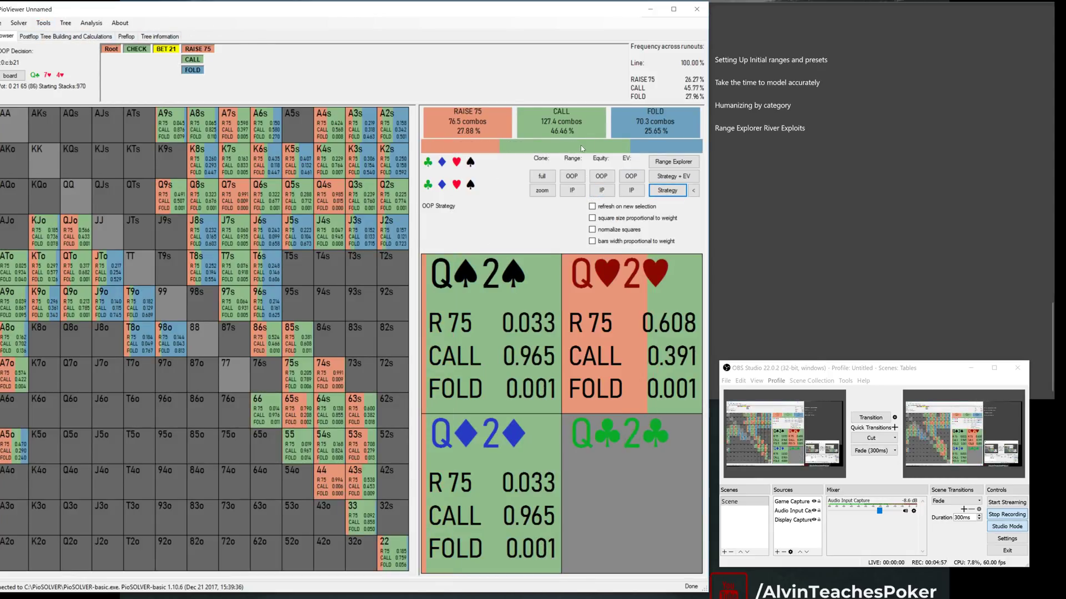
Toggle between OOP and IP per-hand EV, ending on IP's EV (59.412).
{"action": "left_click", "coordinate": [632, 176]}
{"action": "left_click", "coordinate": [632, 189]}
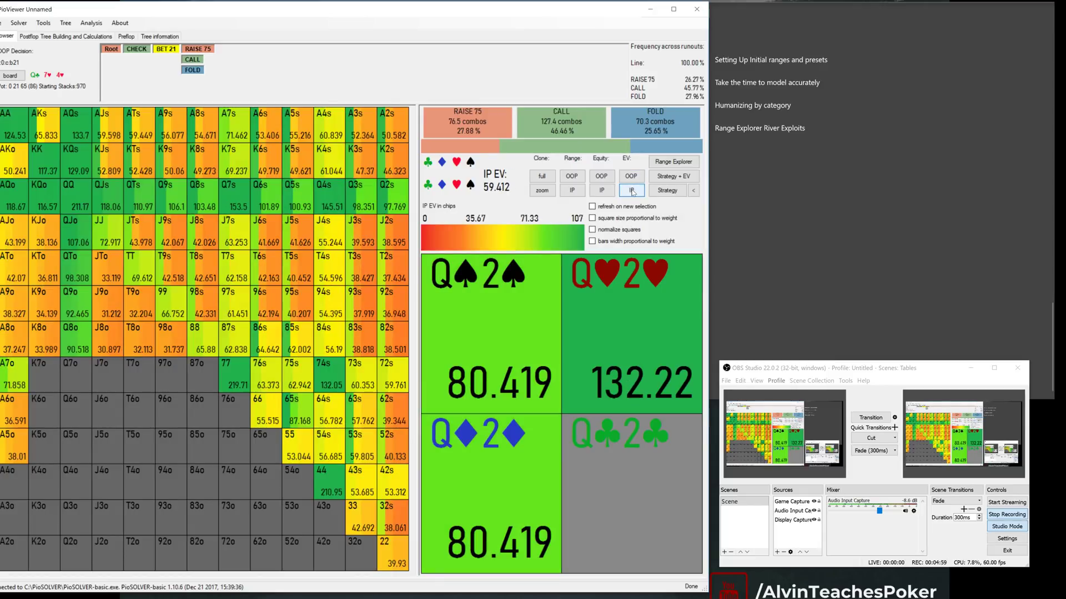
{"action": "left_click", "coordinate": [633, 177]}
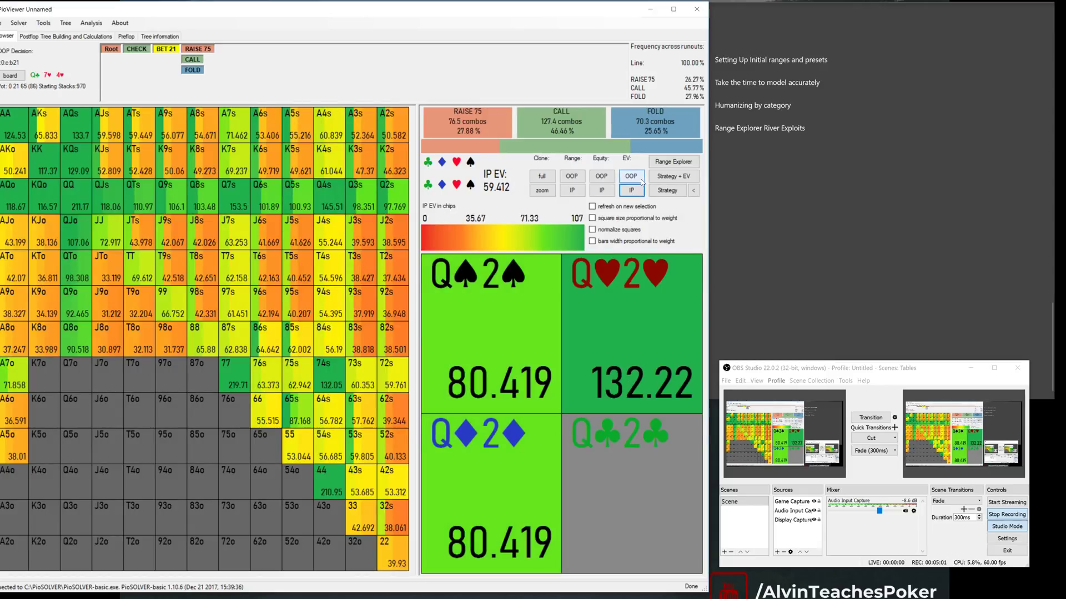
{"action": "left_click", "coordinate": [635, 177]}
{"action": "left_click", "coordinate": [632, 190]}
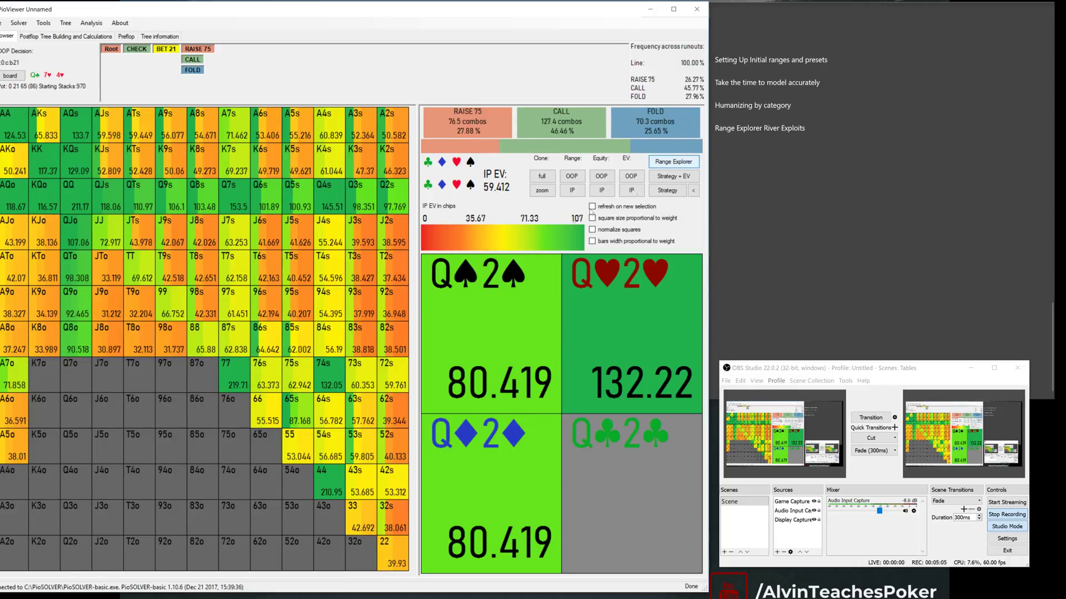
In Range Explorer, compare OOP's RAISE 75, CALL and FOLD ranges, ending on FOLD (70.3 combos).
{"action": "left_click", "coordinate": [673, 162]}
{"action": "left_click", "coordinate": [128, 198]}
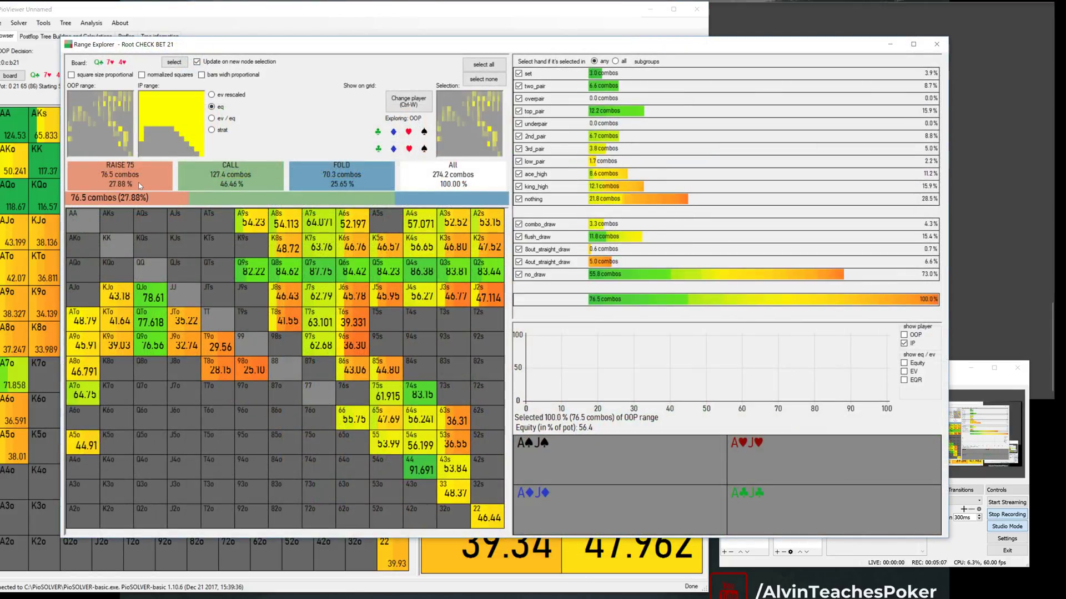
{"action": "left_click", "coordinate": [349, 188]}
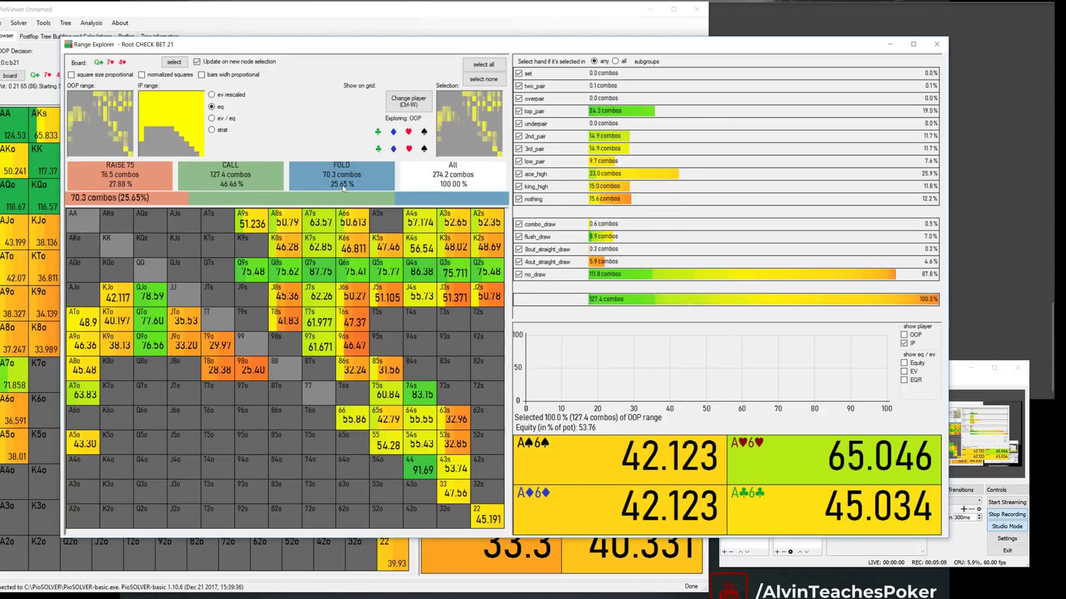
{"action": "left_click", "coordinate": [118, 182]}
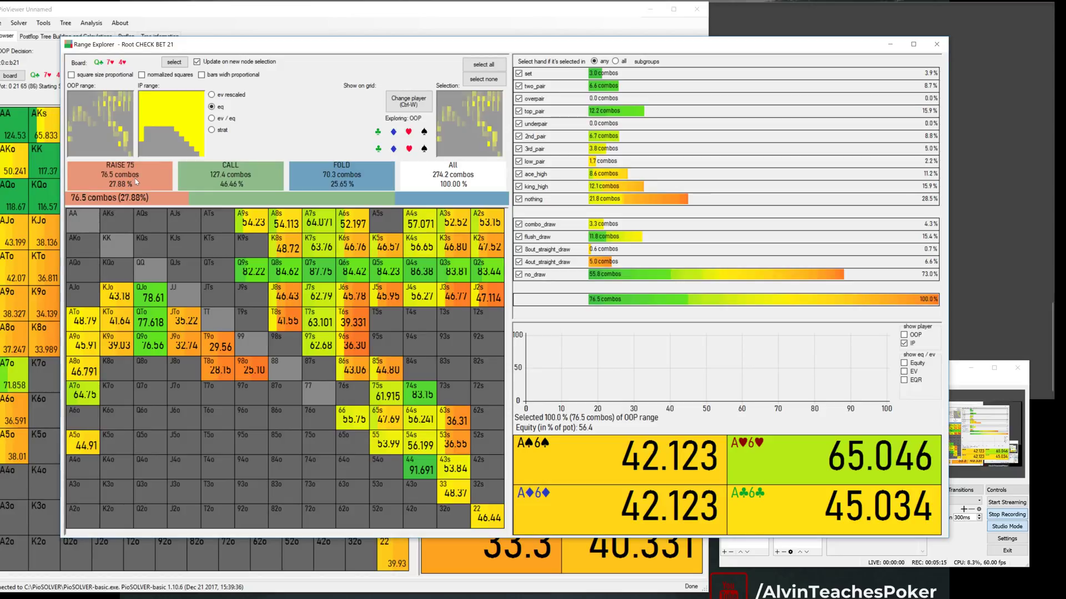
{"action": "left_click", "coordinate": [203, 182]}
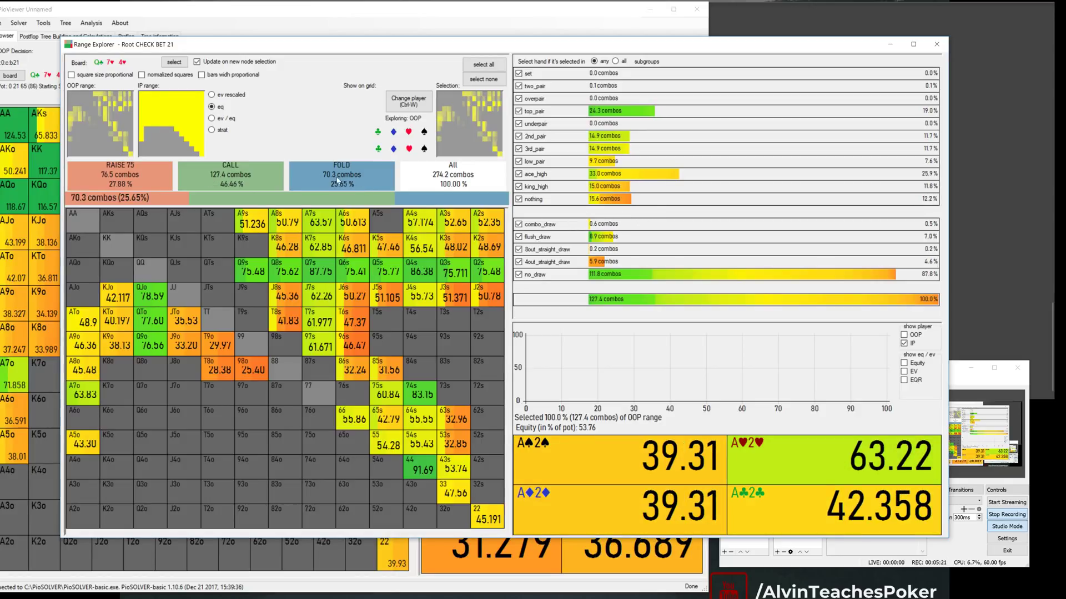
{"action": "left_click", "coordinate": [107, 183]}
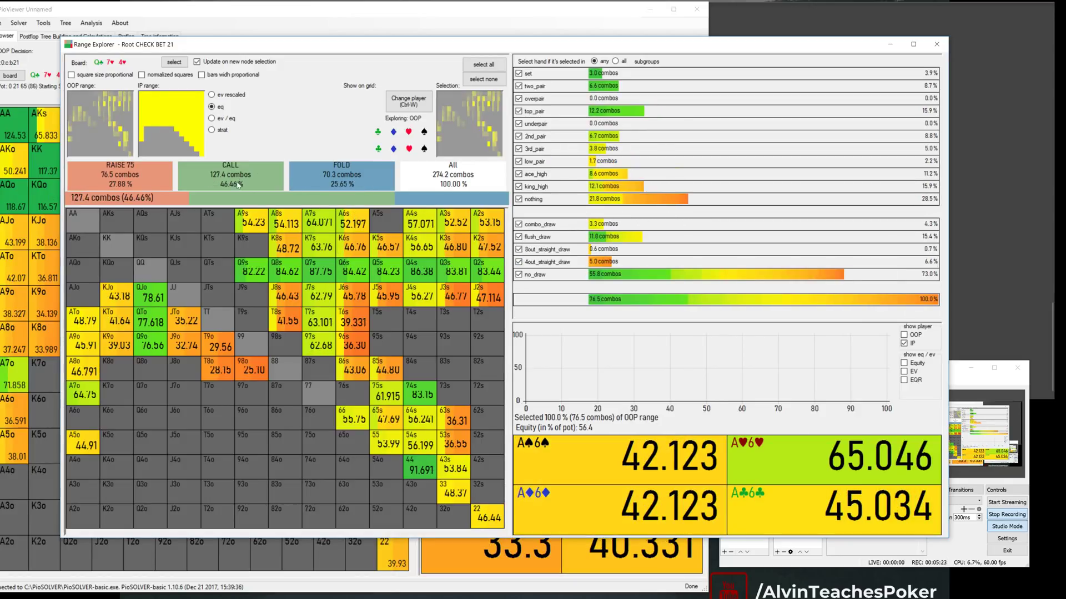
{"action": "left_click", "coordinate": [338, 180]}
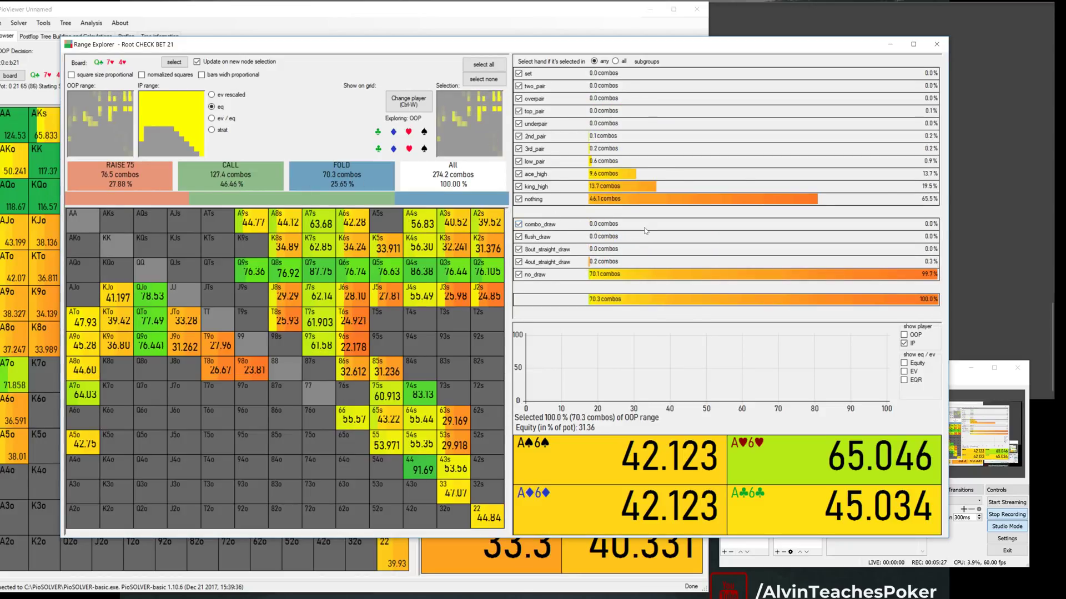
{"action": "left_click", "coordinate": [120, 175]}
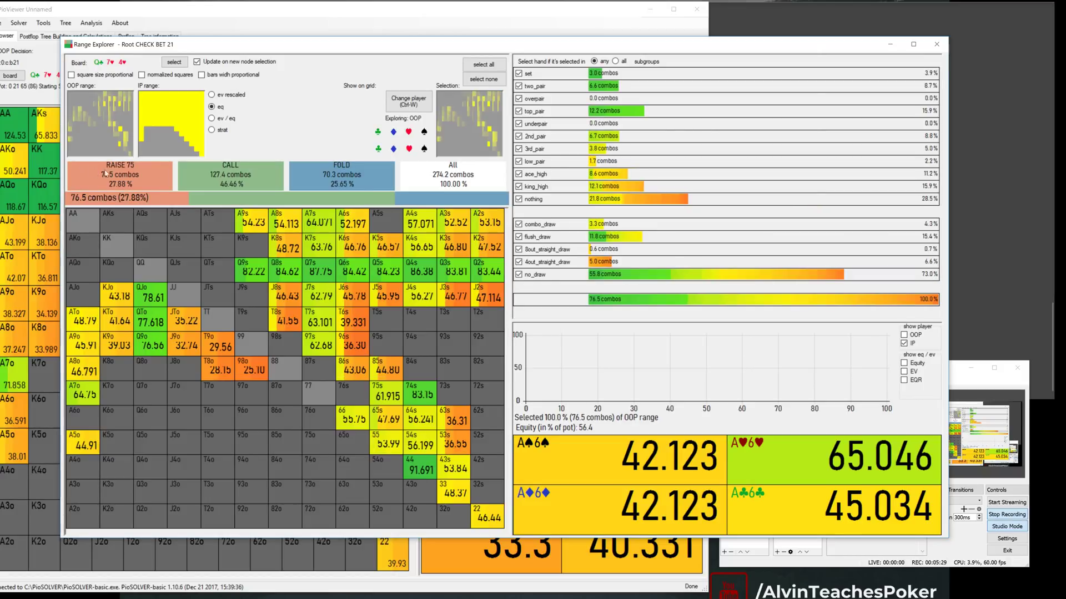
{"action": "left_click", "coordinate": [233, 175]}
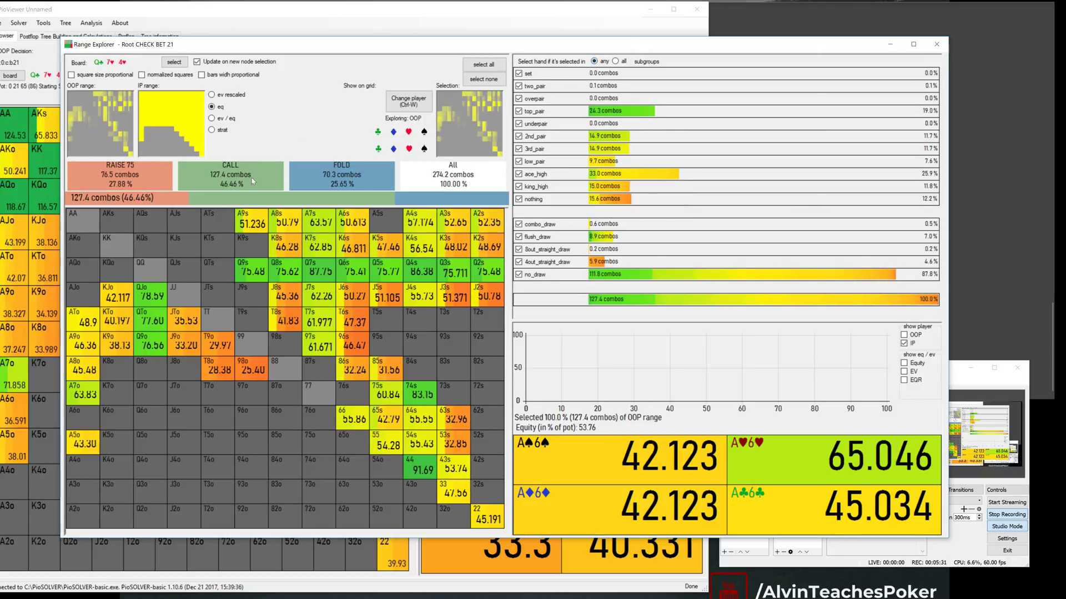
{"action": "left_click", "coordinate": [331, 179]}
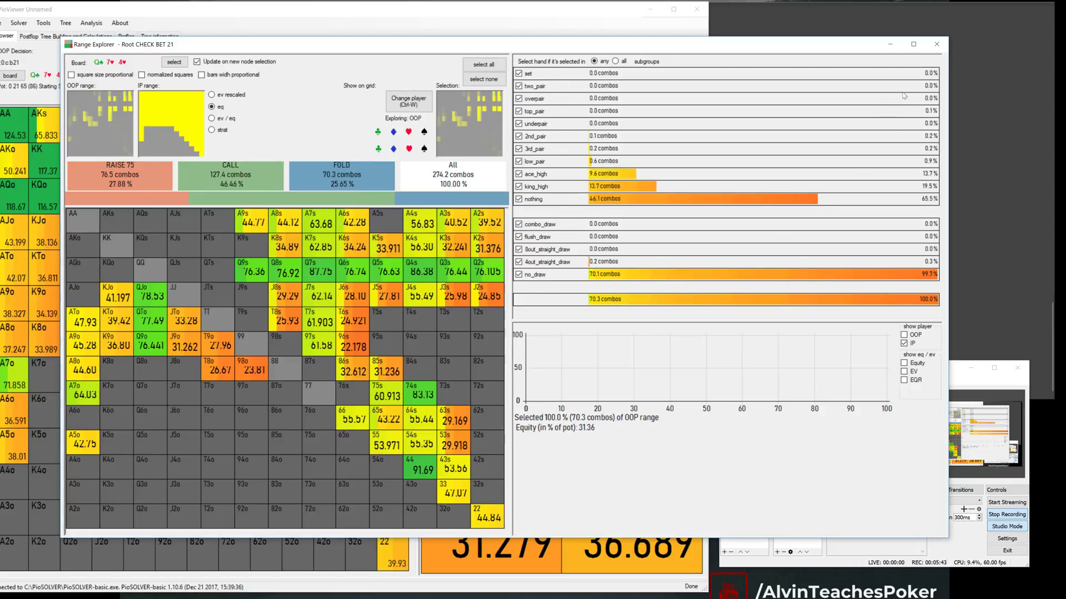
Close the Range Explorer and follow the call to the 6♠ turn, checked through by both players.
{"action": "left_click", "coordinate": [936, 45]}
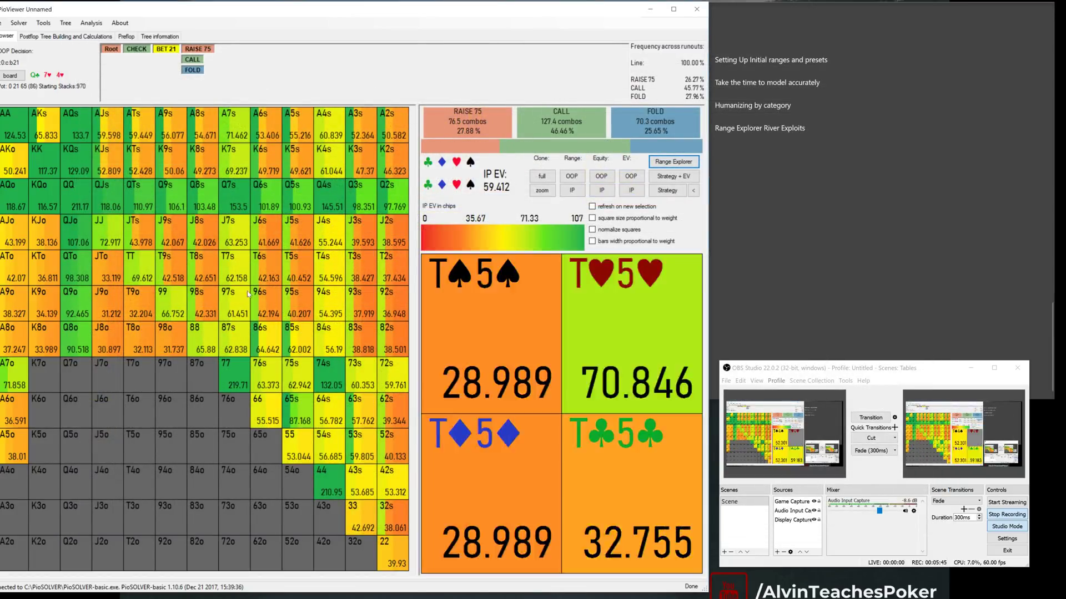
{"action": "left_click", "coordinate": [669, 192]}
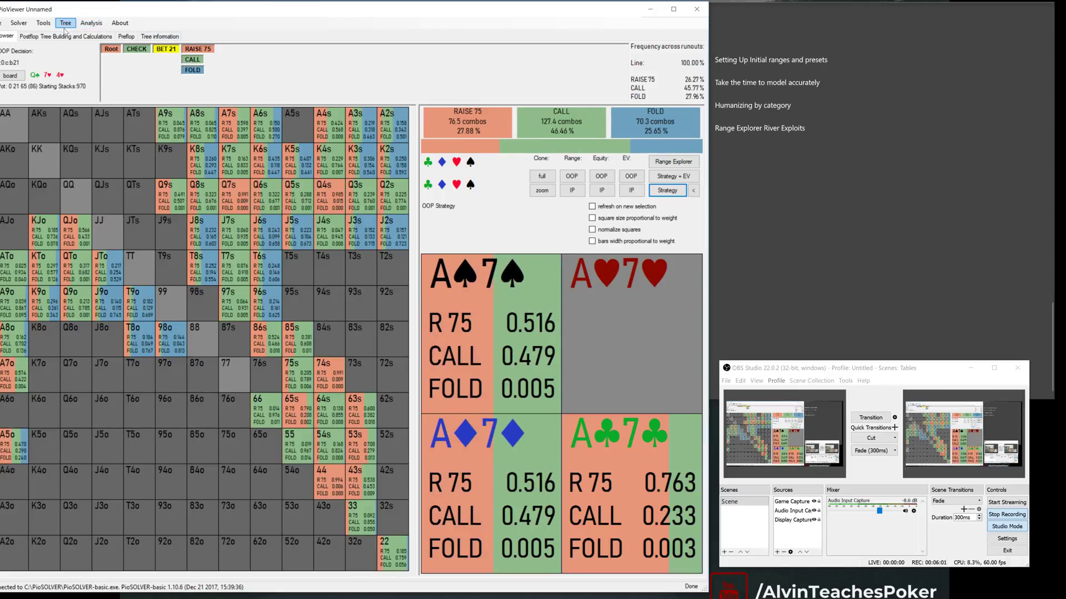
{"action": "left_click", "coordinate": [192, 60]}
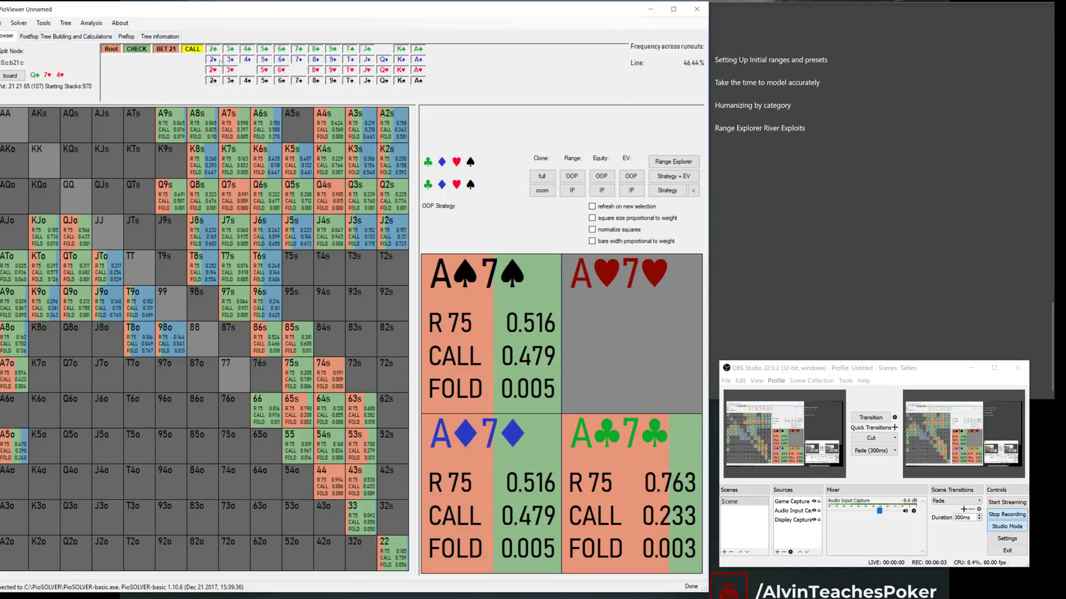
{"action": "left_click", "coordinate": [286, 82]}
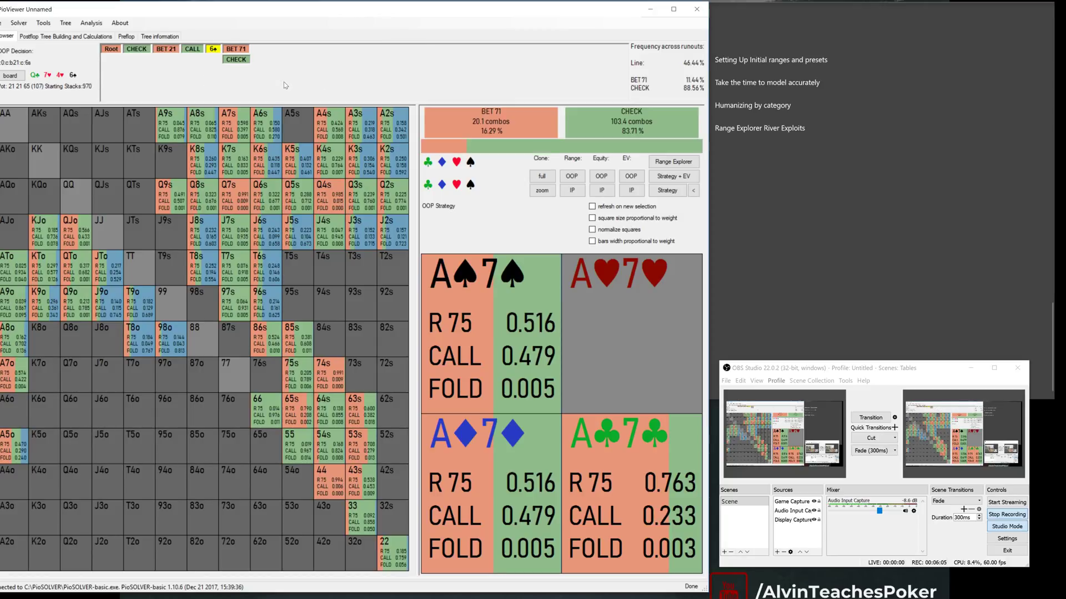
{"action": "left_click", "coordinate": [237, 60]}
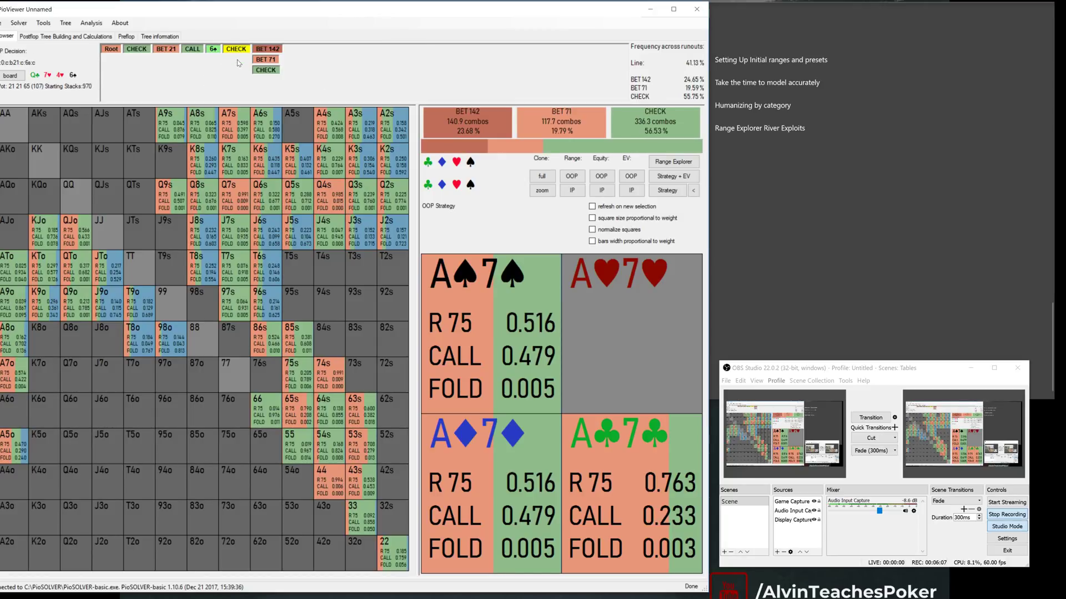
{"action": "left_click", "coordinate": [269, 72]}
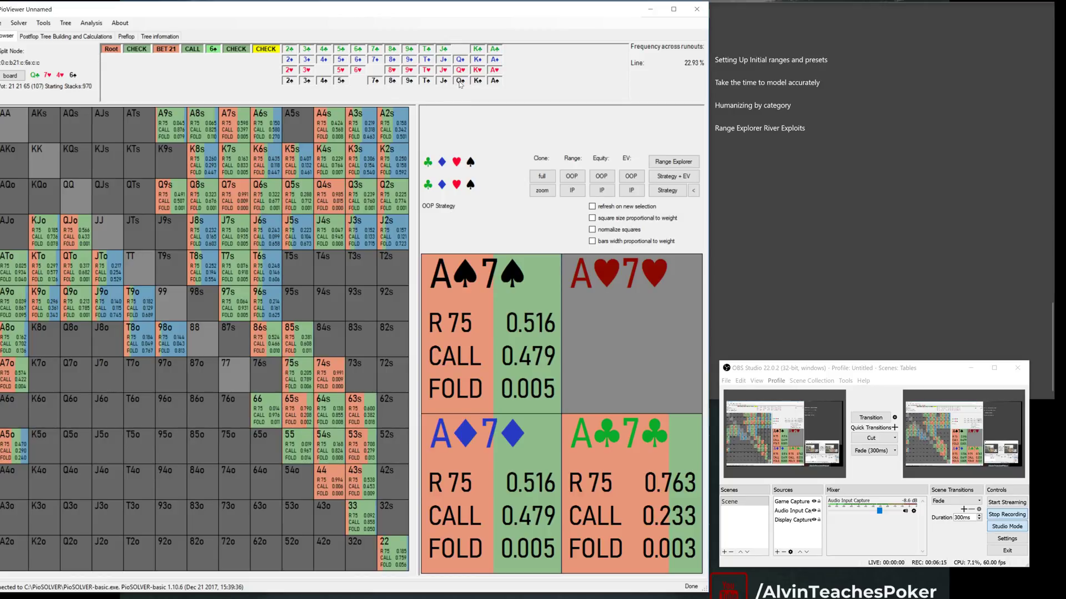
Go to the T♣ river after OOP's check and show IP's strategy: bet 71 at 42.65%, check 57.35%.
{"action": "left_click", "coordinate": [426, 50]}
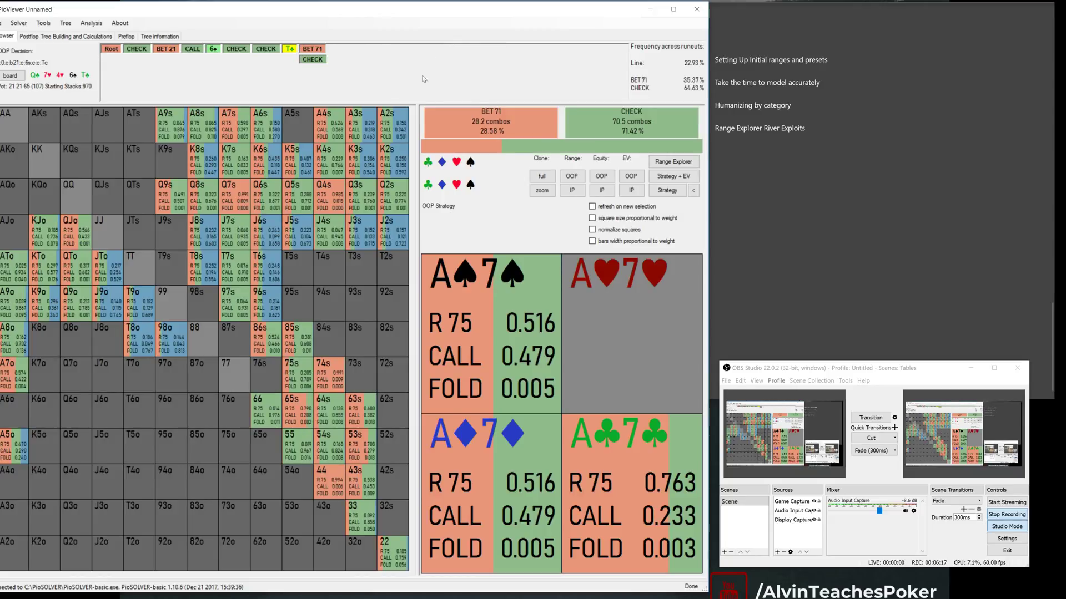
{"action": "left_click", "coordinate": [313, 59]}
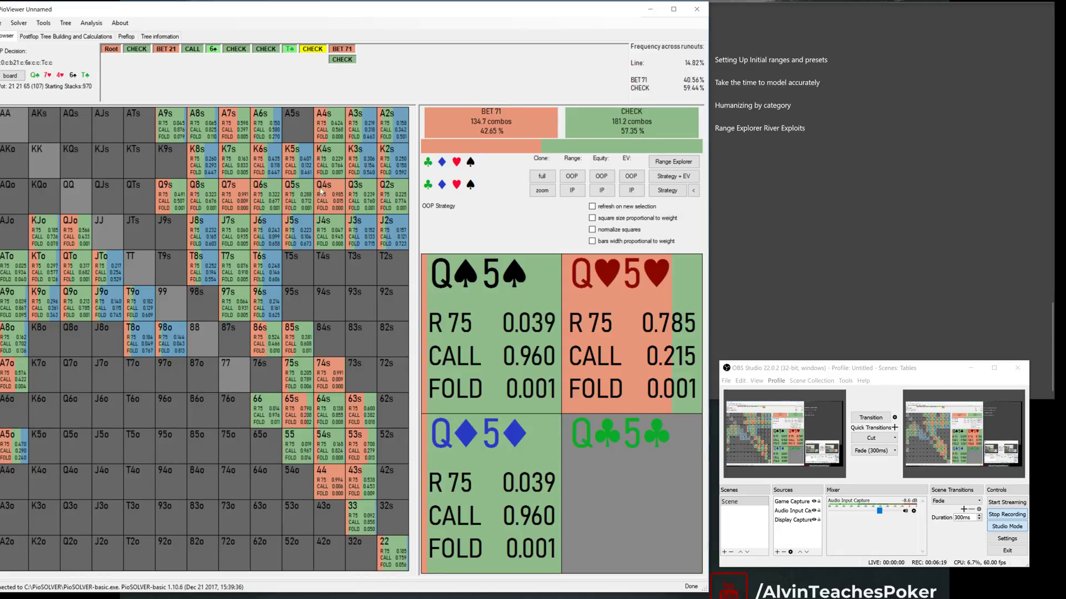
{"action": "left_click", "coordinate": [667, 191]}
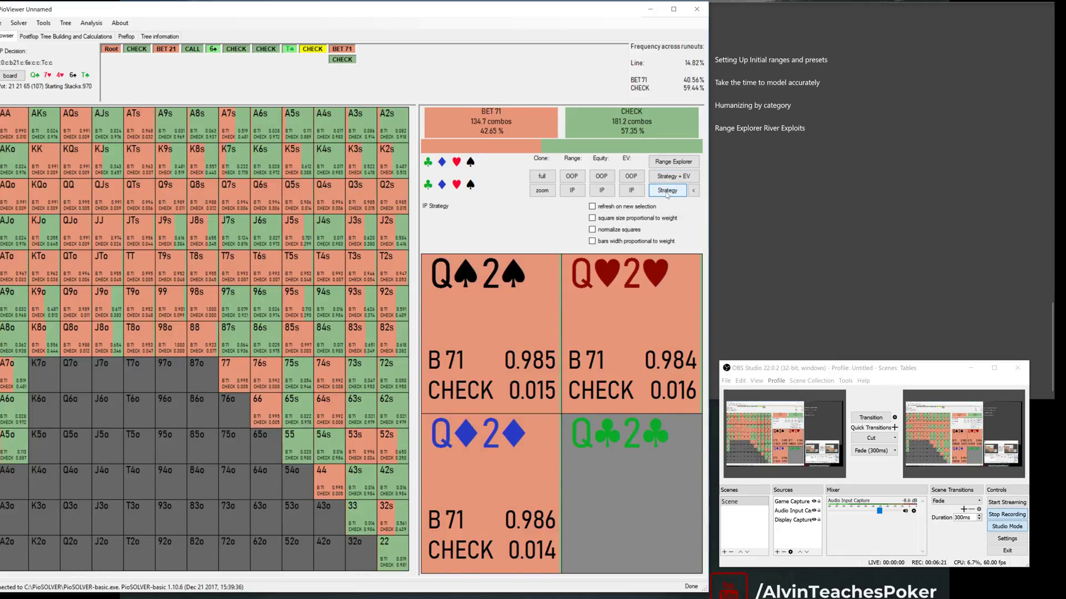
Compare IP's BET 71 and CHECK river range breakdowns, ending on BET 71 (134.7 combos, mostly second pairs).
{"action": "left_click", "coordinate": [674, 163]}
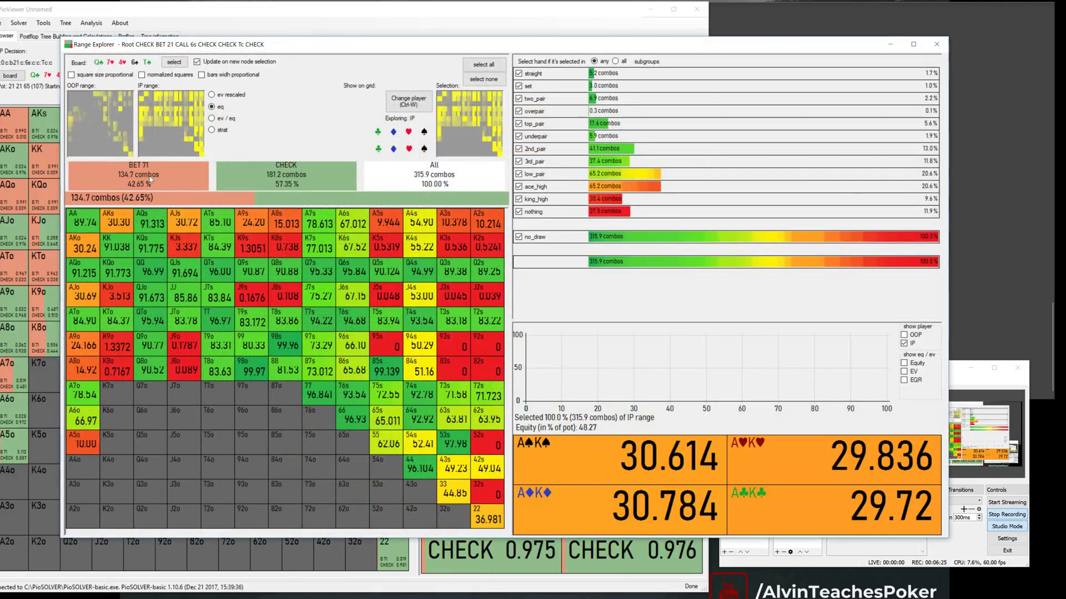
{"action": "left_click", "coordinate": [150, 179]}
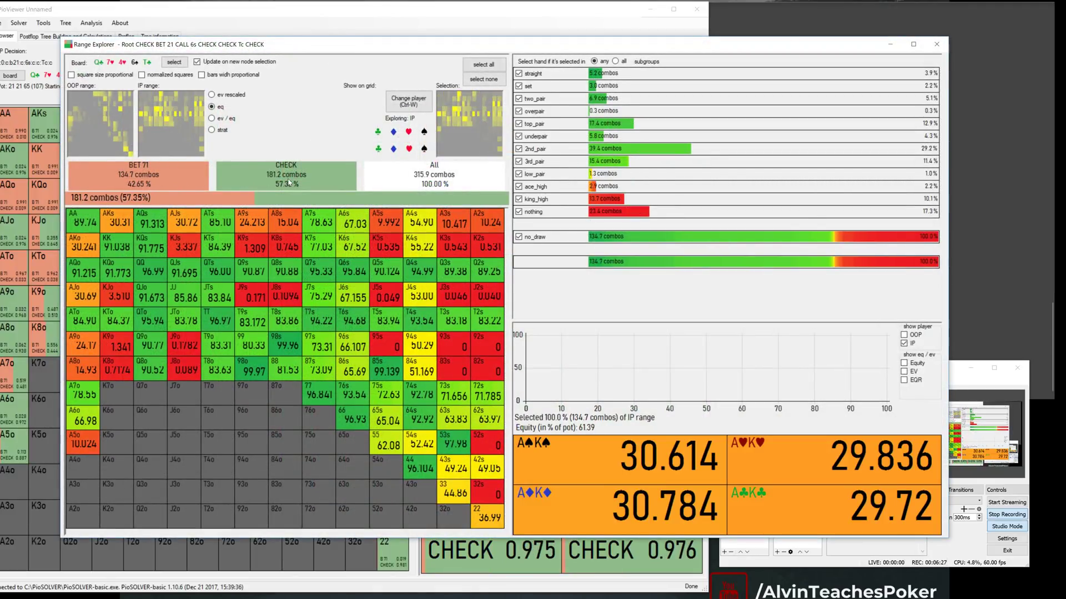
{"action": "left_click", "coordinate": [288, 182]}
{"action": "left_click", "coordinate": [118, 176]}
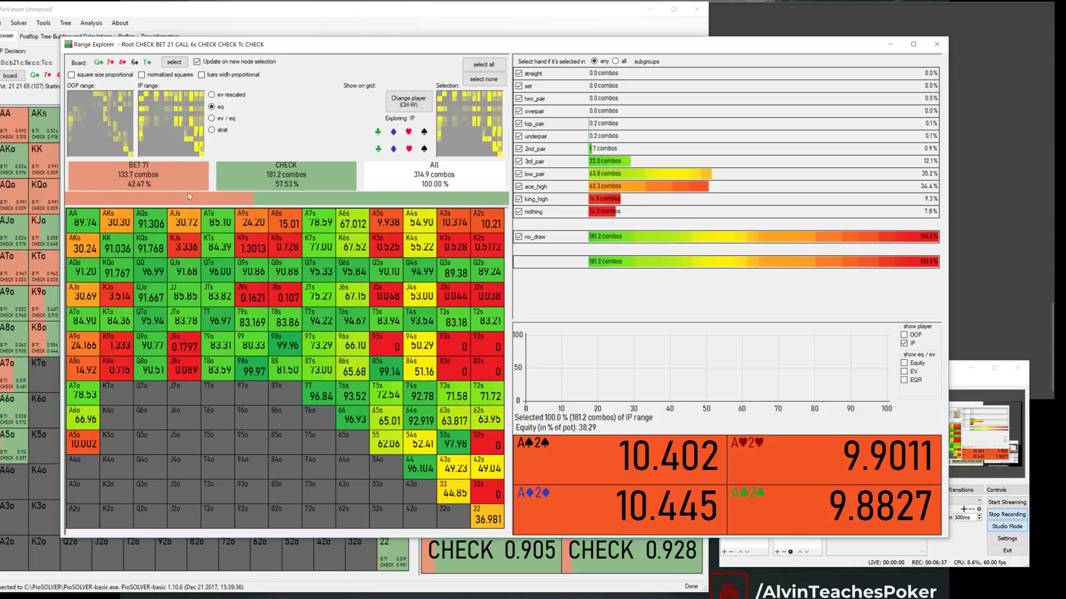
{"action": "left_click", "coordinate": [150, 177]}
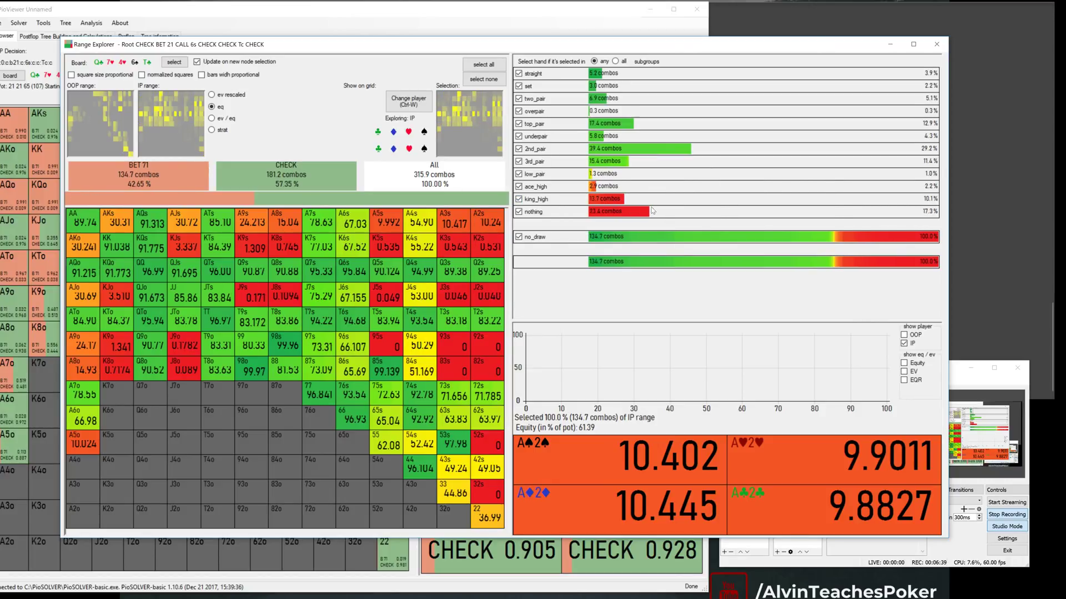
{"action": "left_click", "coordinate": [284, 181]}
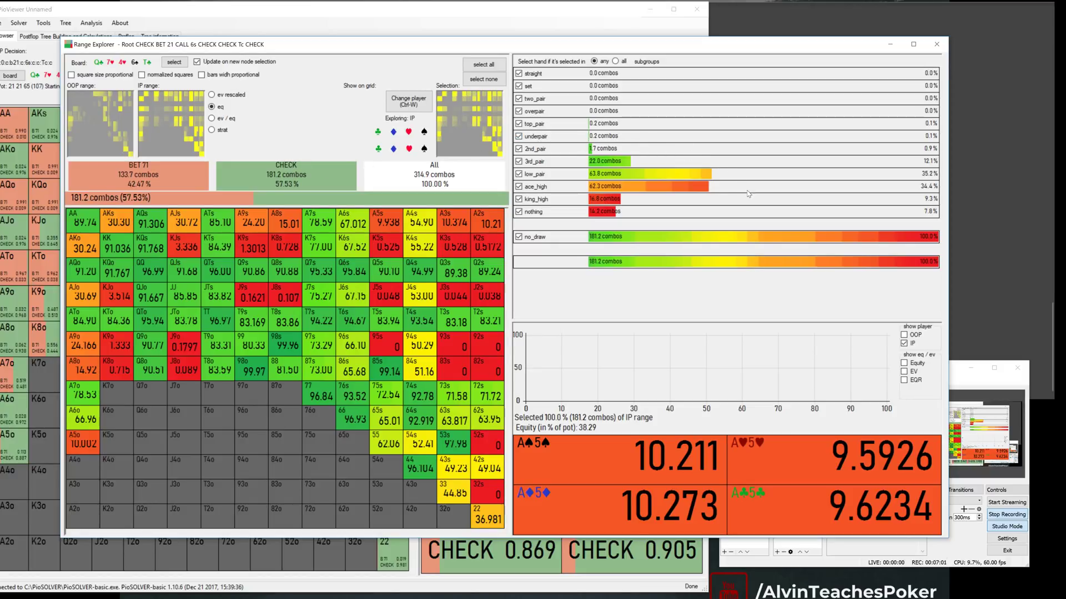
{"action": "left_click", "coordinate": [156, 180]}
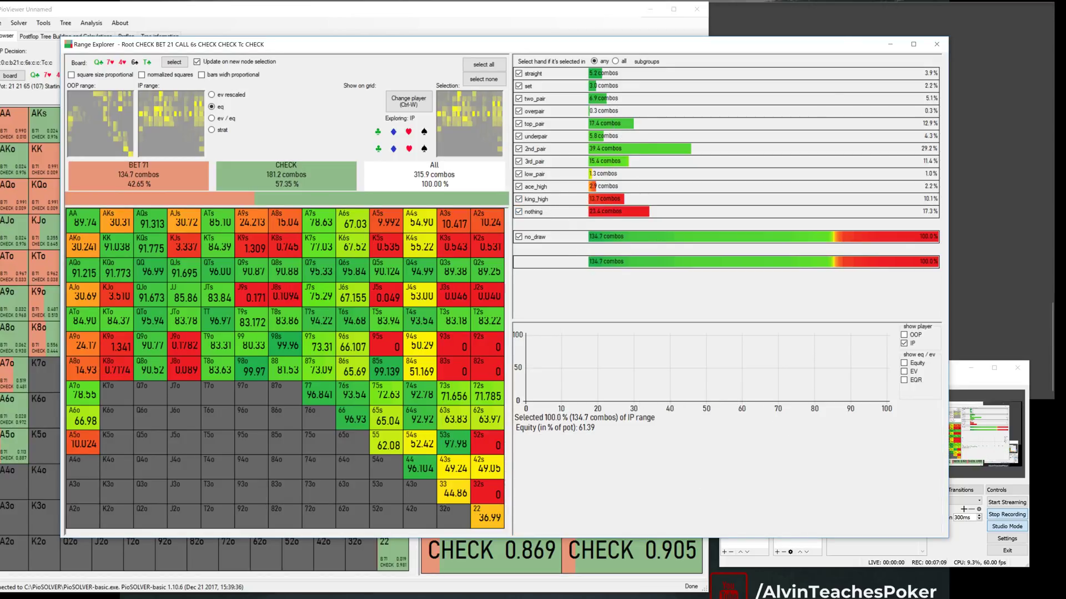
Show OOP's strategy facing the 71 bet: raise 195 at 15.22%, call 41.98%, fold 42.81%.
{"action": "left_click", "coordinate": [937, 44]}
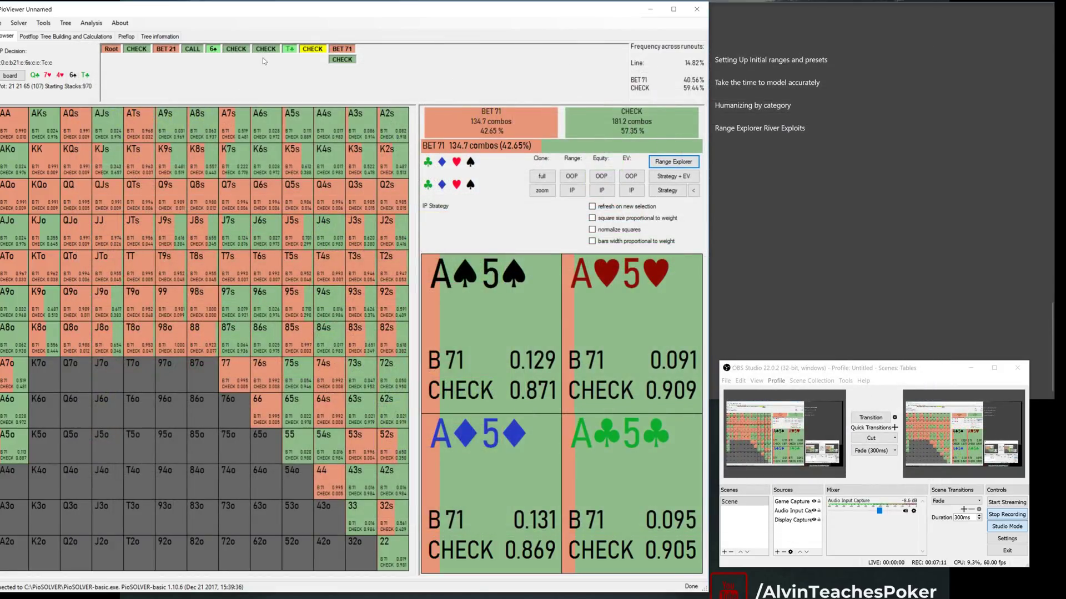
{"action": "left_click", "coordinate": [339, 51]}
{"action": "left_click", "coordinate": [667, 192]}
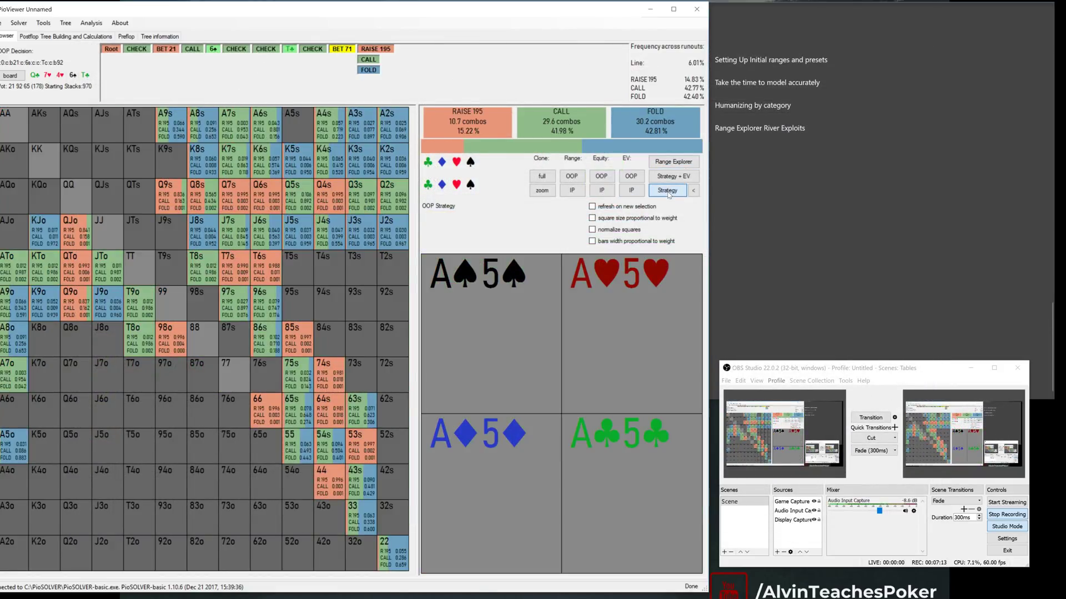
{"action": "left_click", "coordinate": [342, 52]}
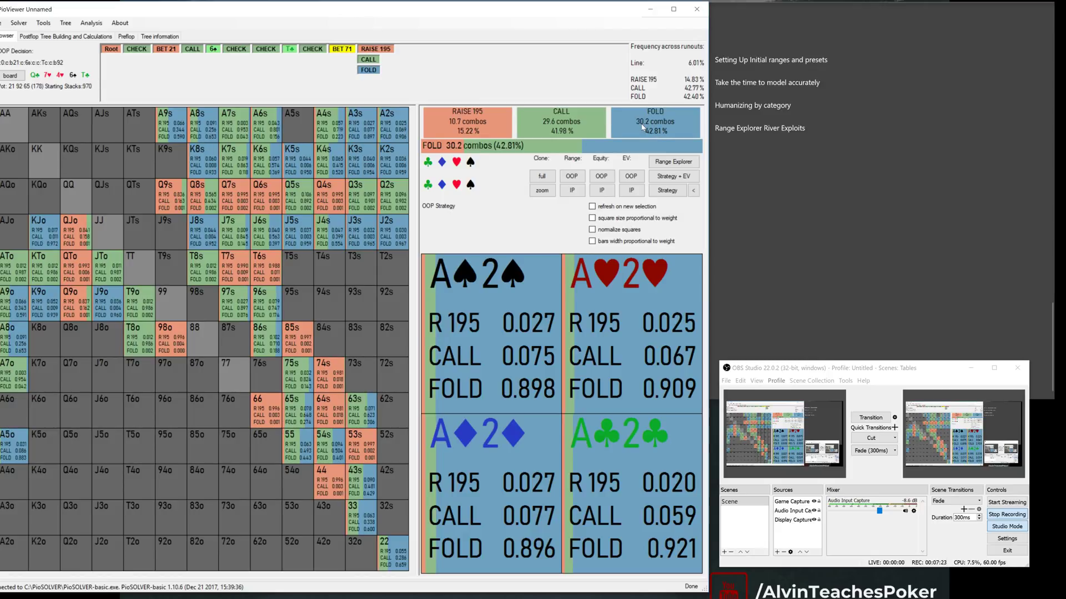
In the strategy-lock editor, give A6s, K6s, J6s, 96s, 86s, 65s, 64s, 63s and 54s full raise 195 weight.
{"action": "left_click", "coordinate": [66, 26]}
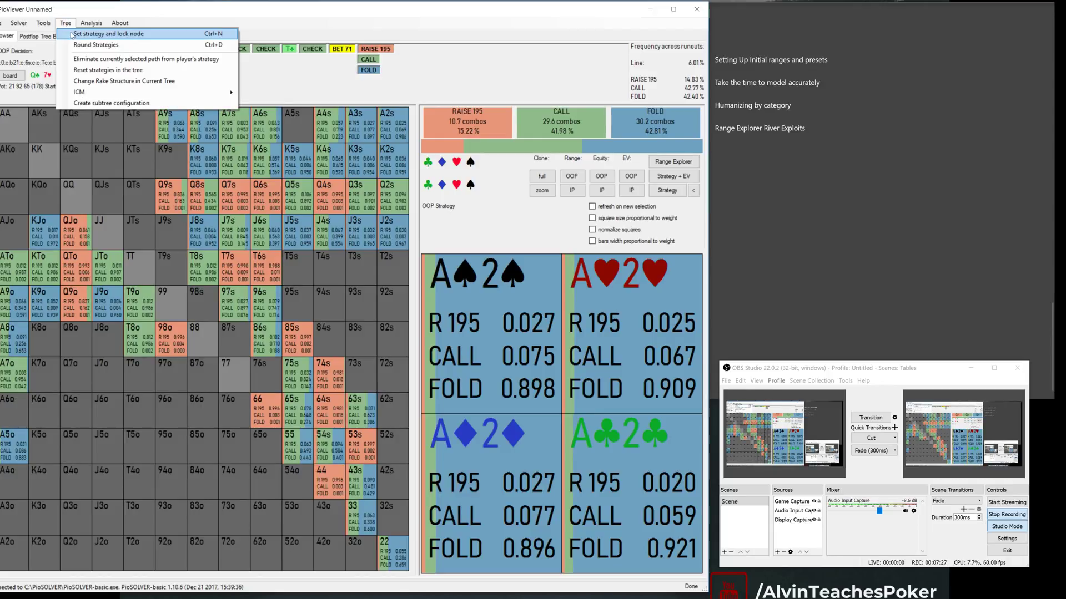
{"action": "left_click", "coordinate": [69, 32]}
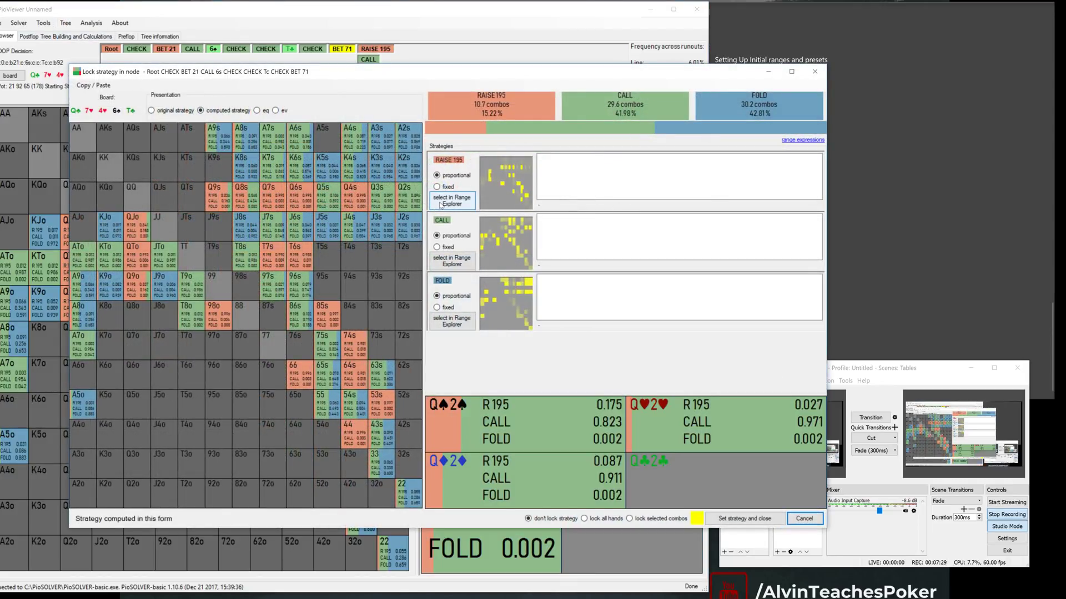
{"action": "left_click", "coordinate": [444, 201]}
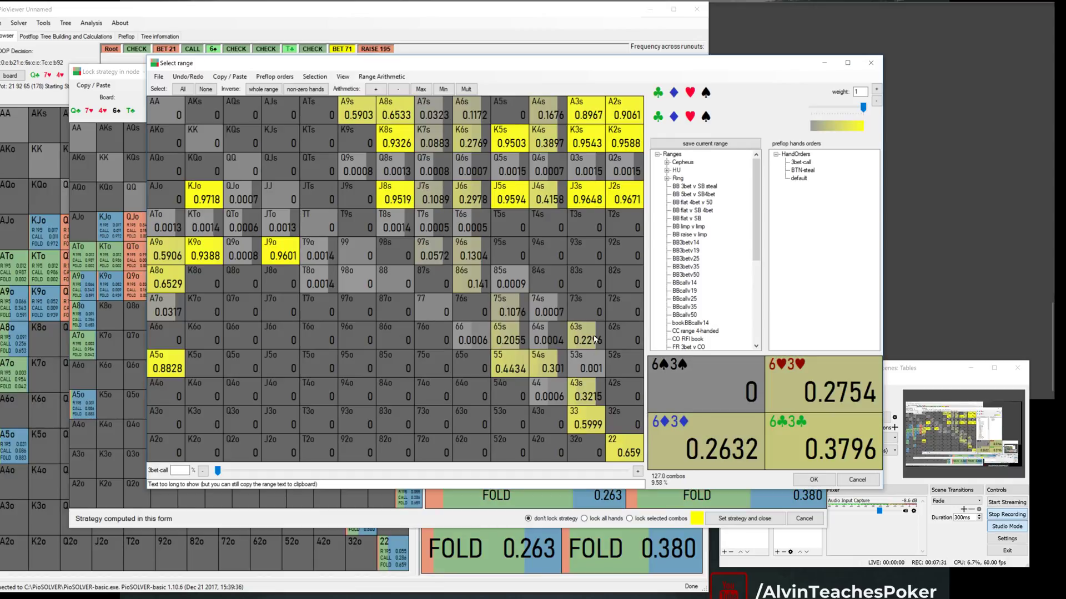
{"action": "left_click_drag", "start_coordinate": [261, 63], "coordinate": [292, 67]}
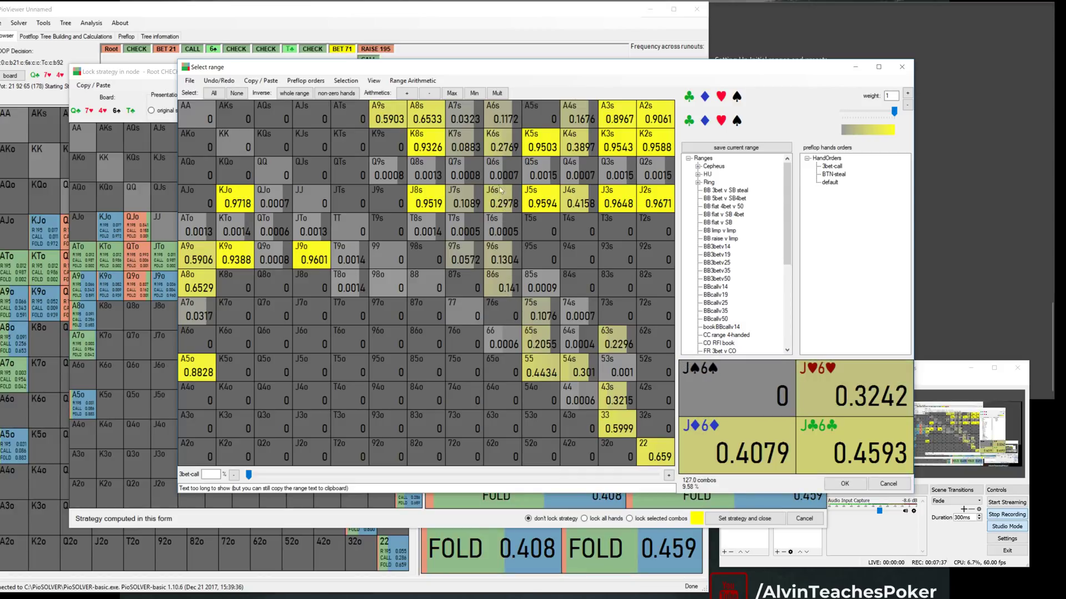
{"action": "left_click_drag", "start_coordinate": [499, 114], "coordinate": [497, 142]}
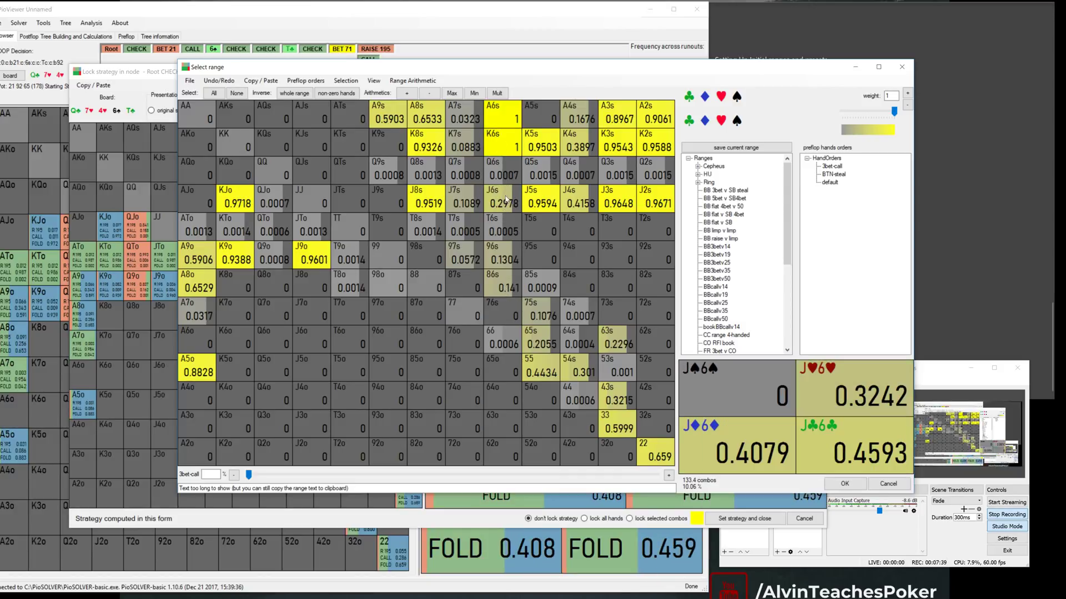
{"action": "left_click", "coordinate": [505, 206]}
{"action": "left_click_drag", "start_coordinate": [502, 256], "coordinate": [501, 288]}
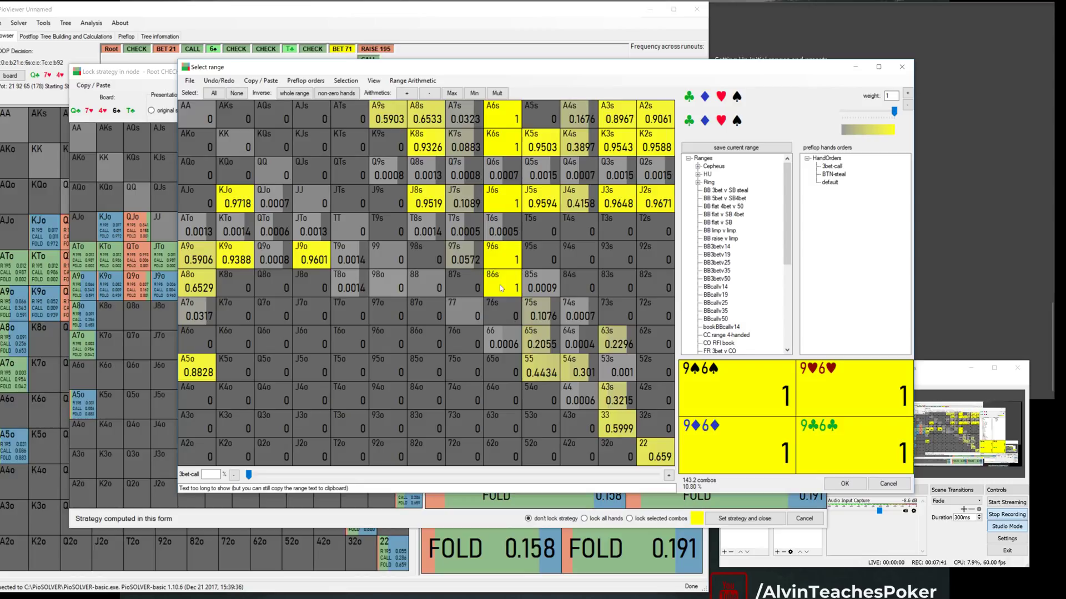
{"action": "left_click_drag", "start_coordinate": [539, 339], "coordinate": [628, 349]}
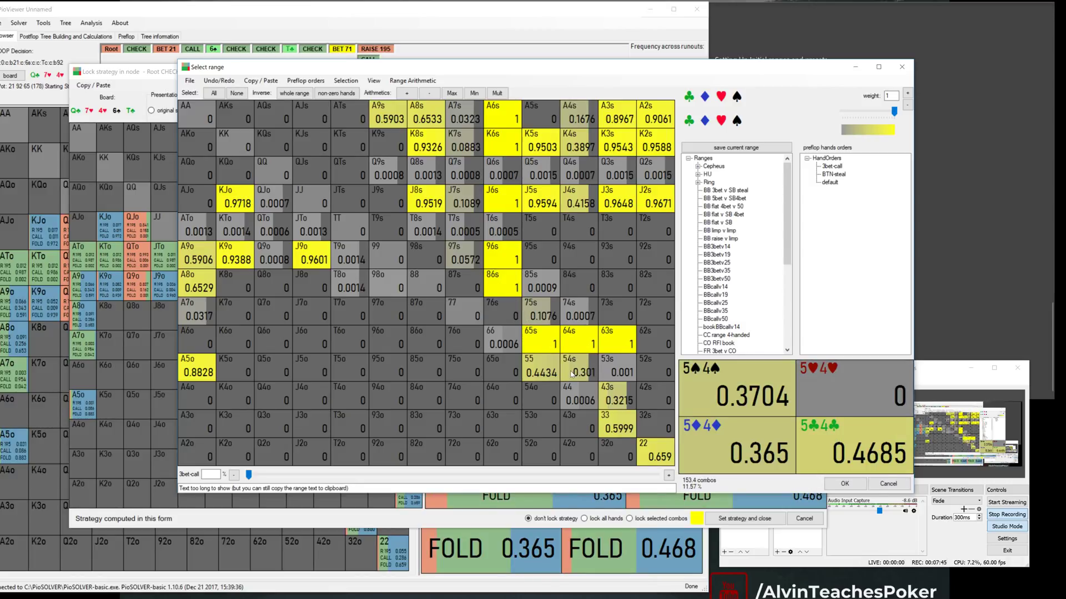
{"action": "left_click", "coordinate": [580, 371]}
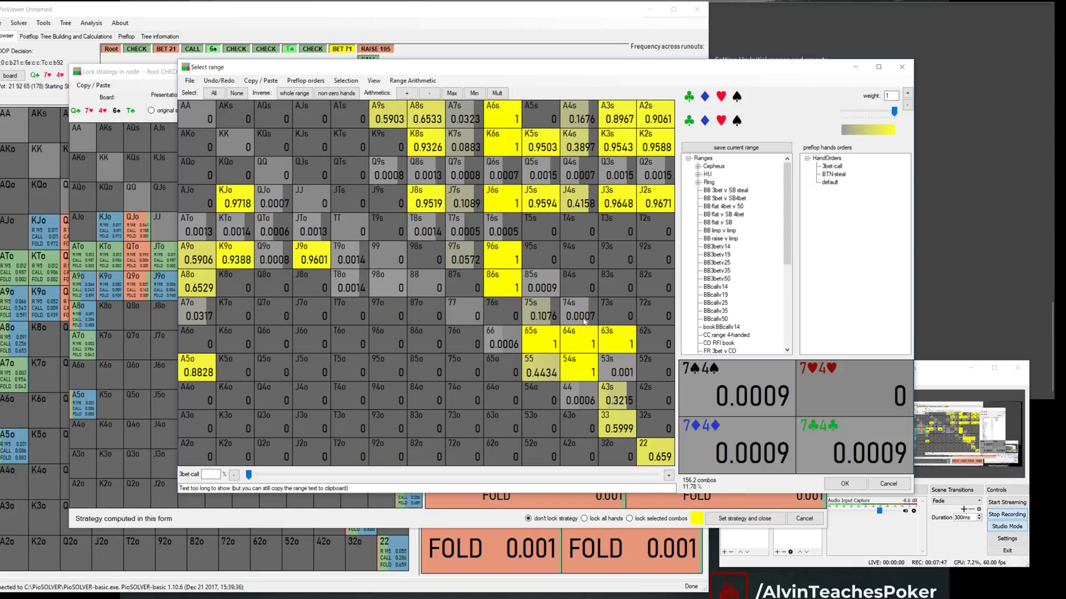
Make J4s, A4s, K4s, K3s, K2s, A3s, A2s, J2s, J3s, J5s, J8s and K8s always fold.
{"action": "left_click", "coordinate": [575, 199]}
{"action": "left_click", "coordinate": [574, 114]}
{"action": "left_click", "coordinate": [573, 146]}
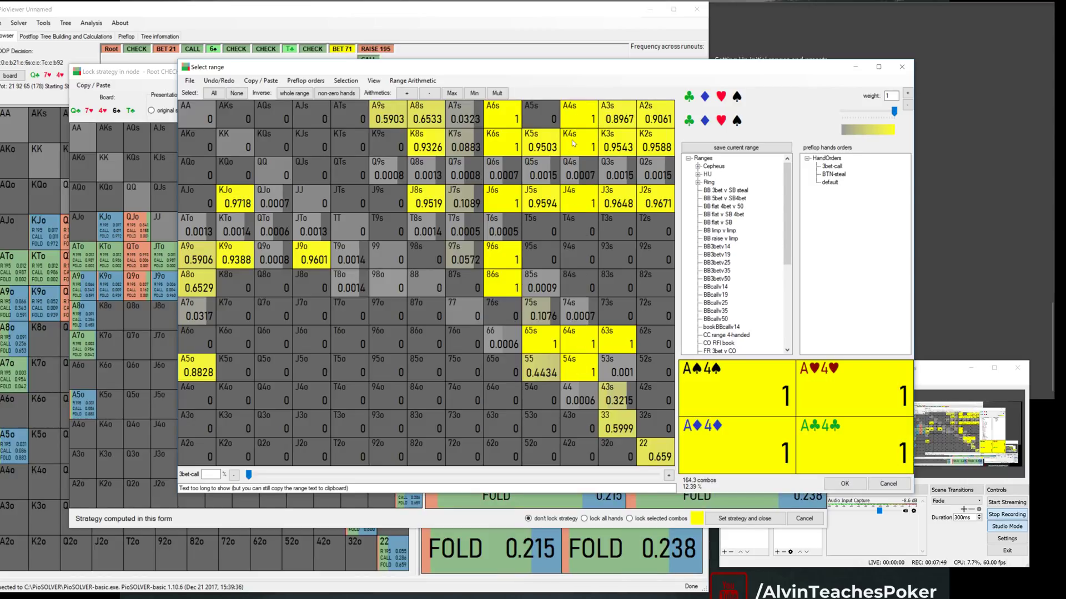
{"action": "left_click", "coordinate": [616, 145]}
{"action": "left_click", "coordinate": [655, 145]}
{"action": "left_click", "coordinate": [655, 115]}
{"action": "left_click", "coordinate": [617, 115]}
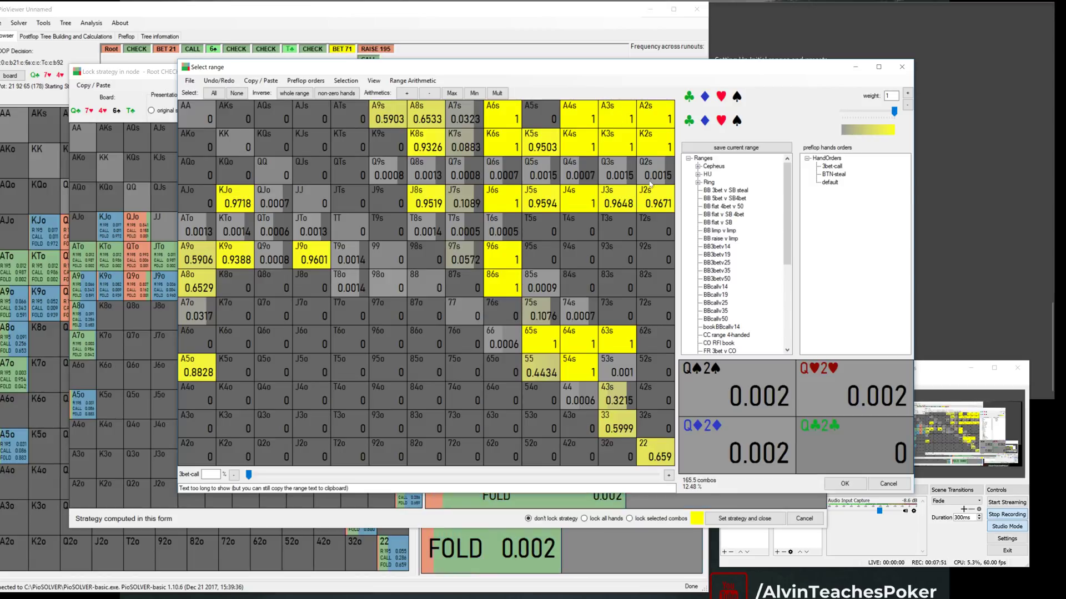
{"action": "left_click", "coordinate": [660, 203]}
{"action": "left_click", "coordinate": [619, 200]}
{"action": "left_click", "coordinate": [539, 201]}
{"action": "left_click", "coordinate": [419, 202]}
{"action": "left_click", "coordinate": [426, 145]}
Make K9o, J9o, KJo, A8o, A9o, A5o, 33 and 22 always fold and confirm the fold range.
{"action": "left_click", "coordinate": [253, 249]}
{"action": "left_click", "coordinate": [311, 252]}
{"action": "left_click", "coordinate": [236, 203]}
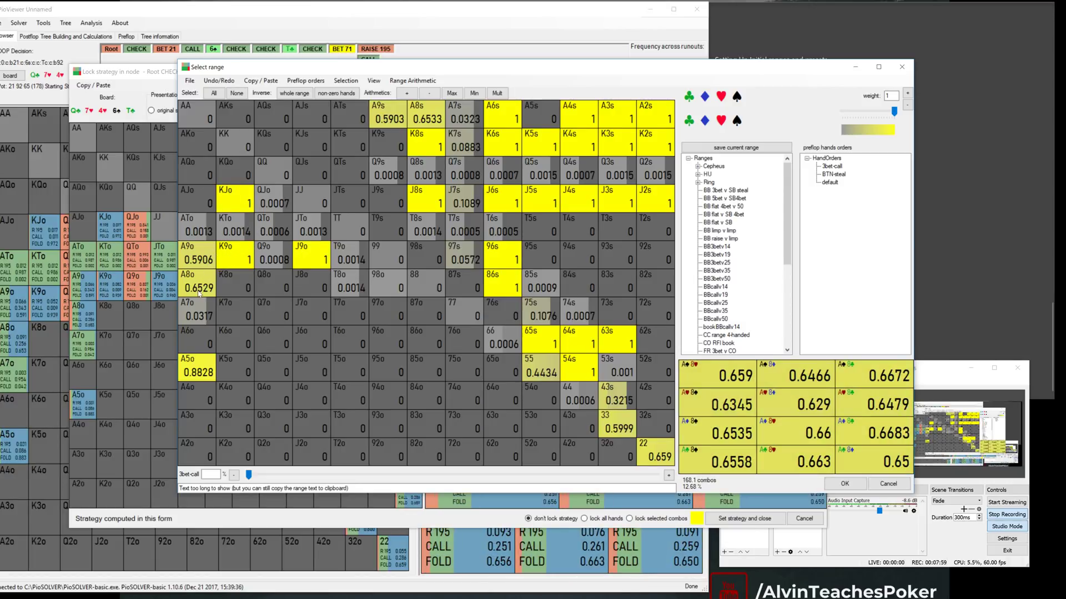
{"action": "left_click", "coordinate": [203, 287]}
{"action": "left_click", "coordinate": [197, 255]}
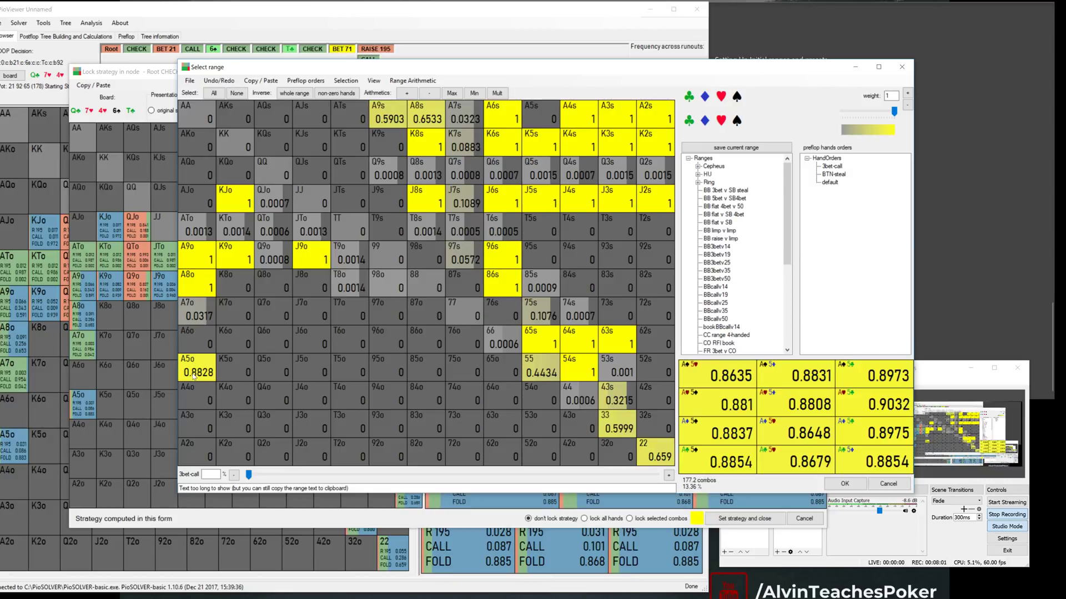
{"action": "left_click", "coordinate": [198, 369]}
{"action": "left_click", "coordinate": [616, 425]}
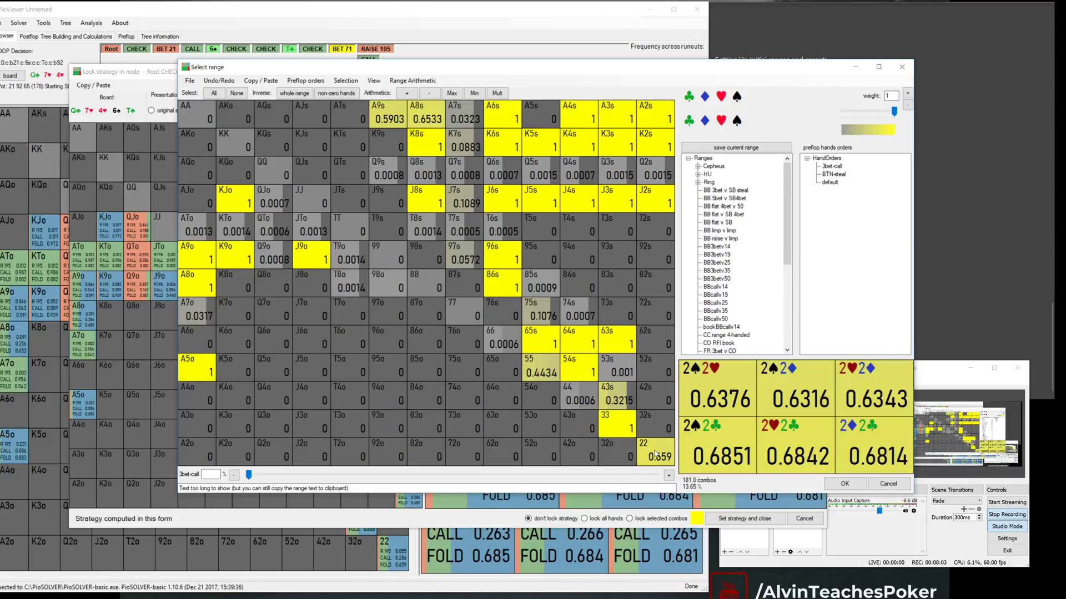
{"action": "left_click", "coordinate": [655, 451]}
{"action": "left_click", "coordinate": [844, 484]}
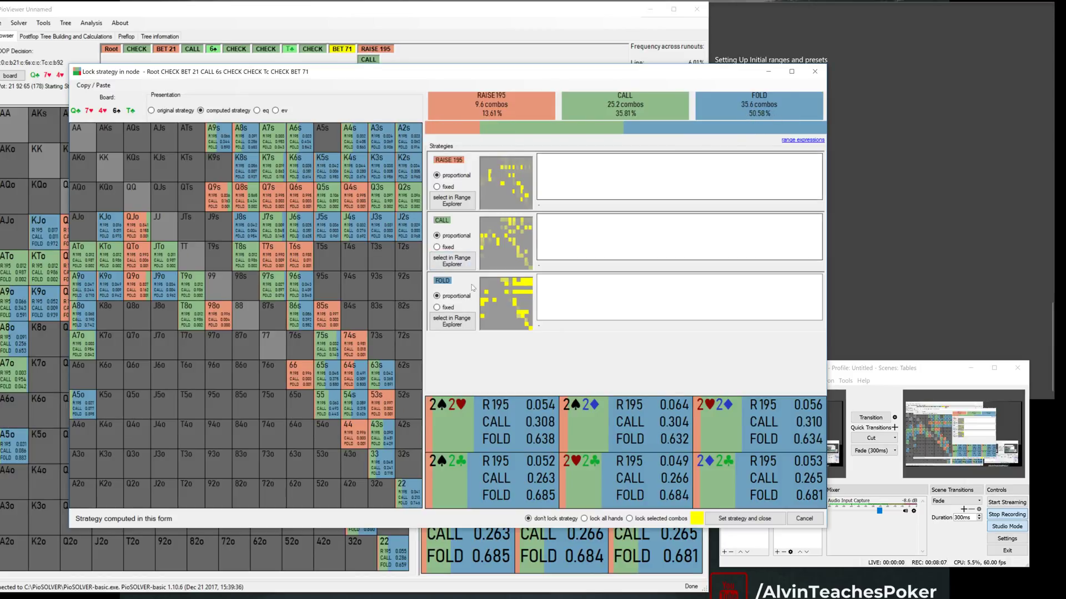
Add 55, 43s, A8s and A9s to the fold range and lock all hands (fold 52.24%).
{"action": "left_click", "coordinate": [451, 322]}
{"action": "left_click", "coordinate": [544, 372]}
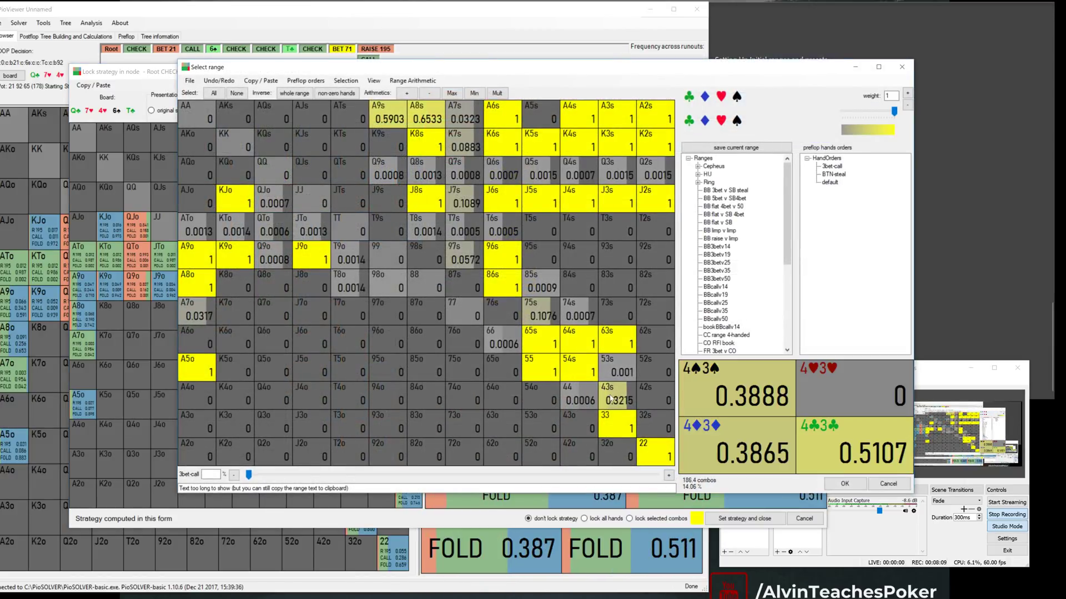
{"action": "left_click", "coordinate": [615, 395]}
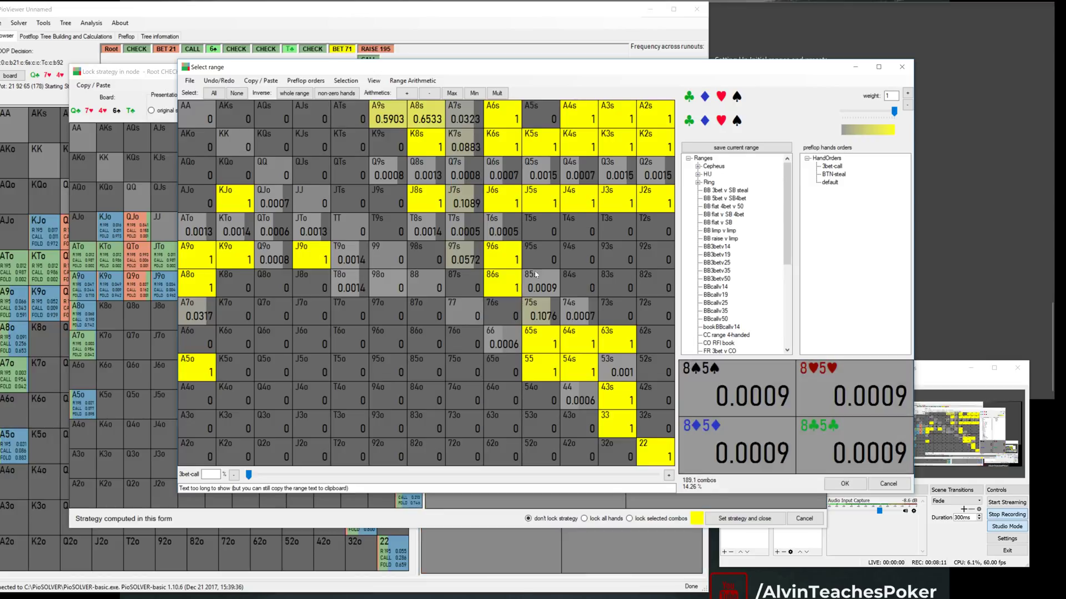
{"action": "left_click_drag", "start_coordinate": [432, 114], "coordinate": [407, 117]}
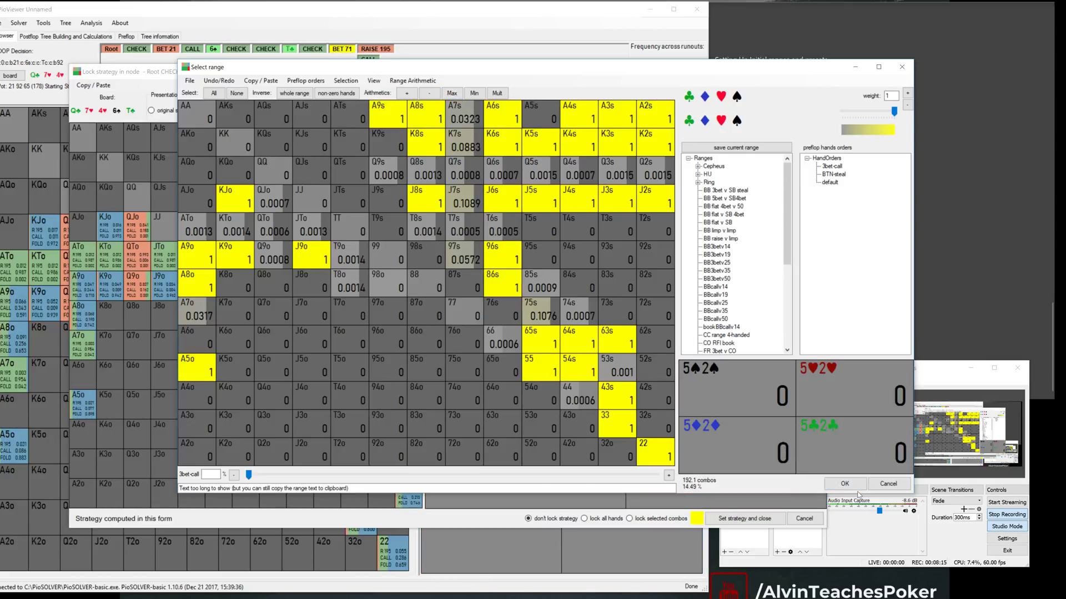
{"action": "left_click", "coordinate": [849, 485]}
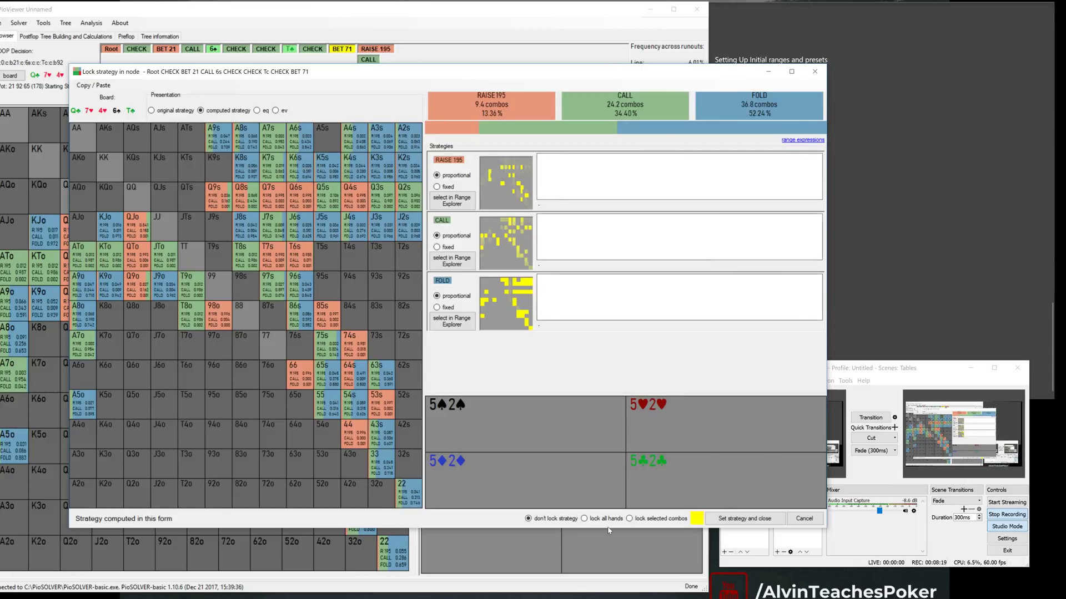
{"action": "left_click", "coordinate": [584, 519]}
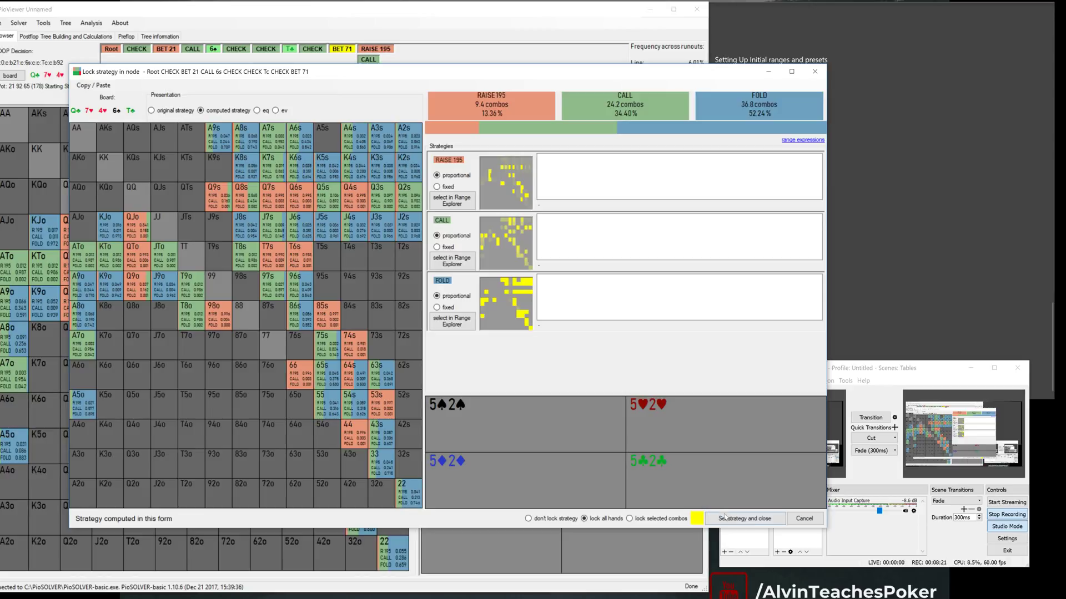
Apply the locked strategy and re-solve the tree; OOP now folds 50.99% and raises 195 at 14.40%.
{"action": "left_click", "coordinate": [751, 520]}
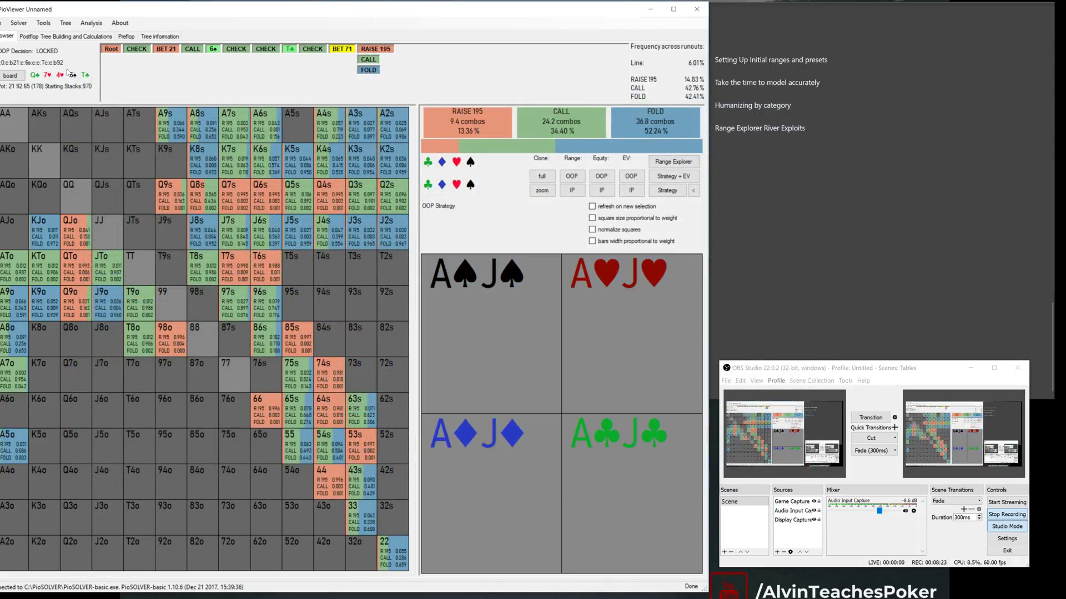
{"action": "left_click", "coordinate": [65, 37]}
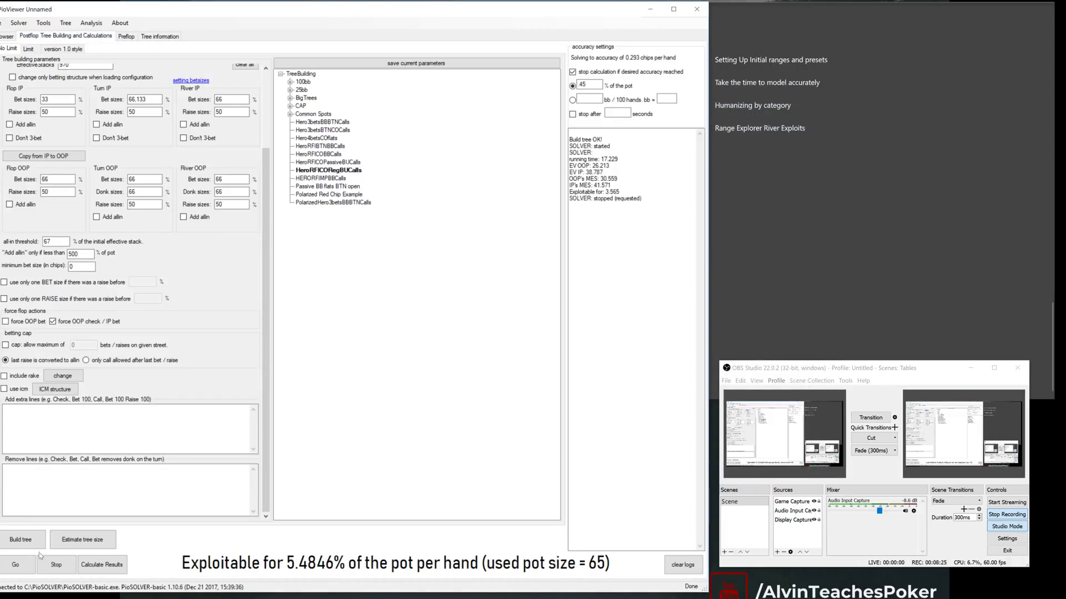
{"action": "left_click", "coordinate": [23, 566]}
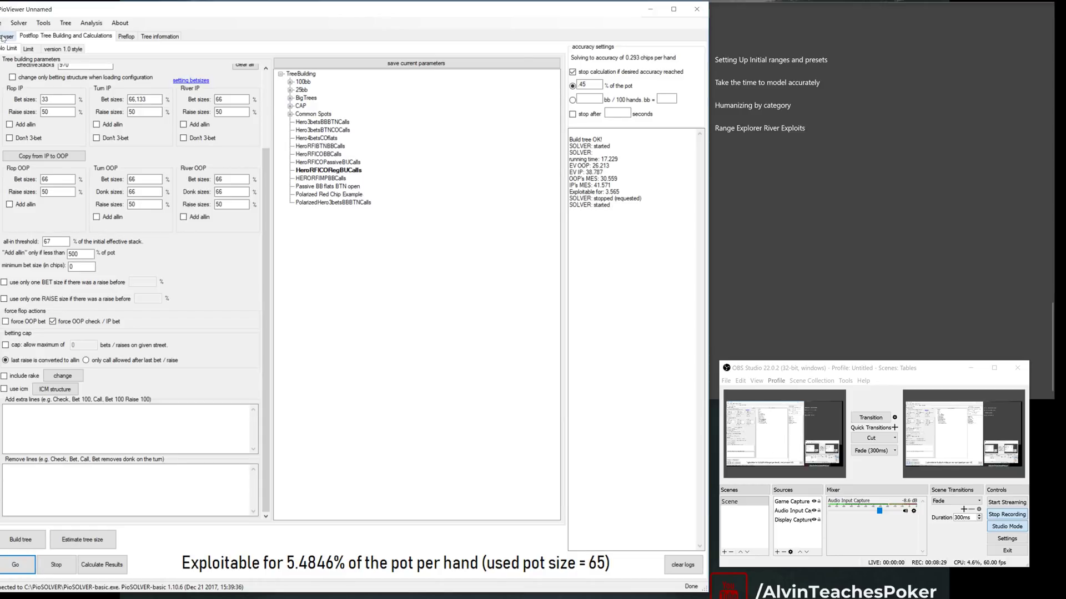
{"action": "key", "text": "ctrl+shift+Tab"}
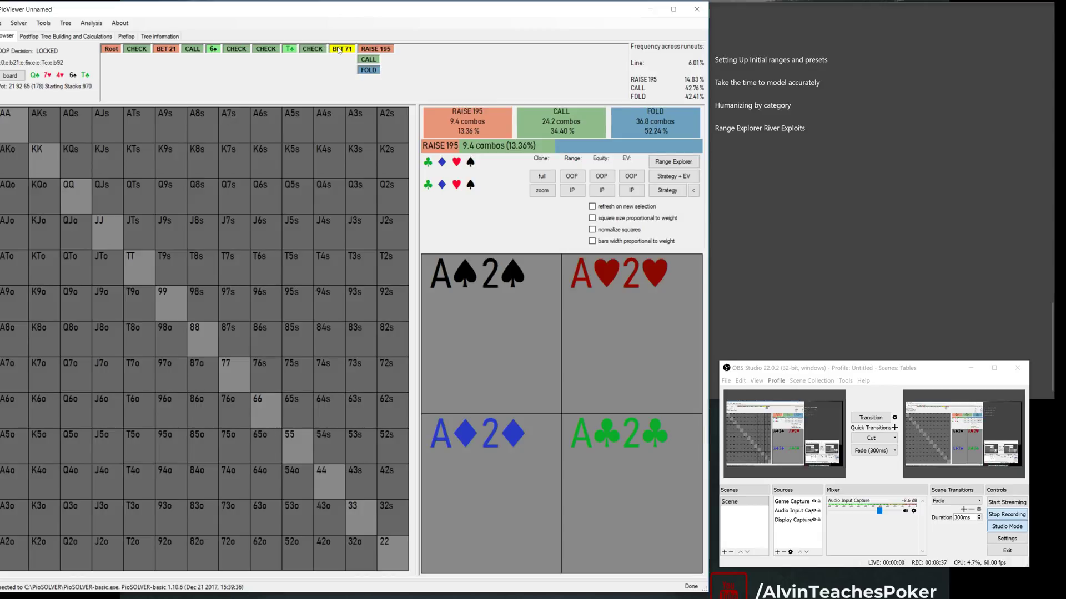
Show IP's re-solved river strategy after OOP's check and open its Range Explorer (bet 71: 165.8 combos).
{"action": "left_click", "coordinate": [307, 50]}
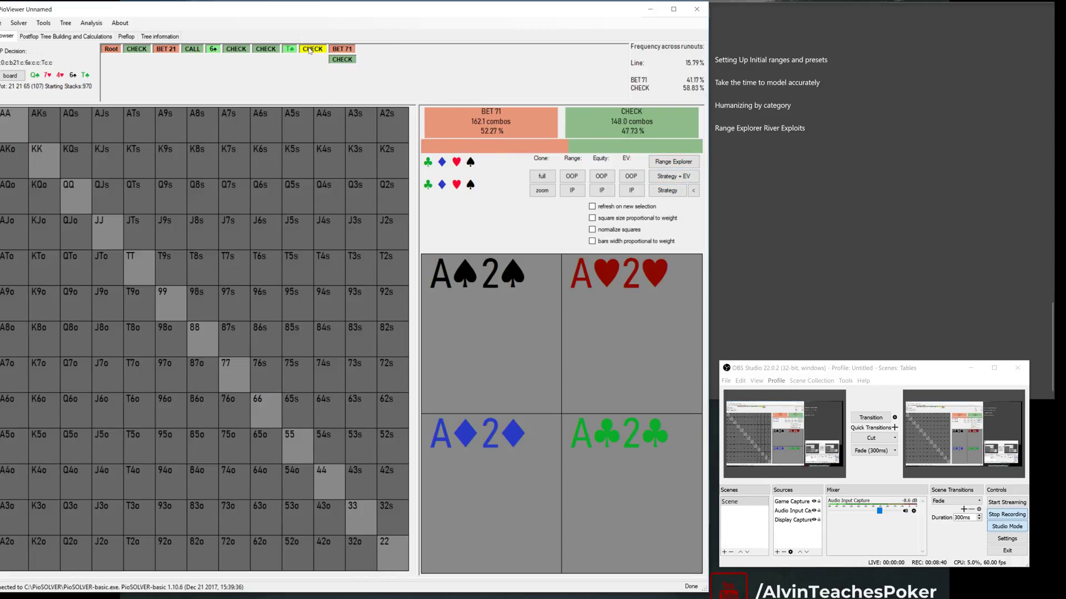
{"action": "left_click", "coordinate": [666, 191]}
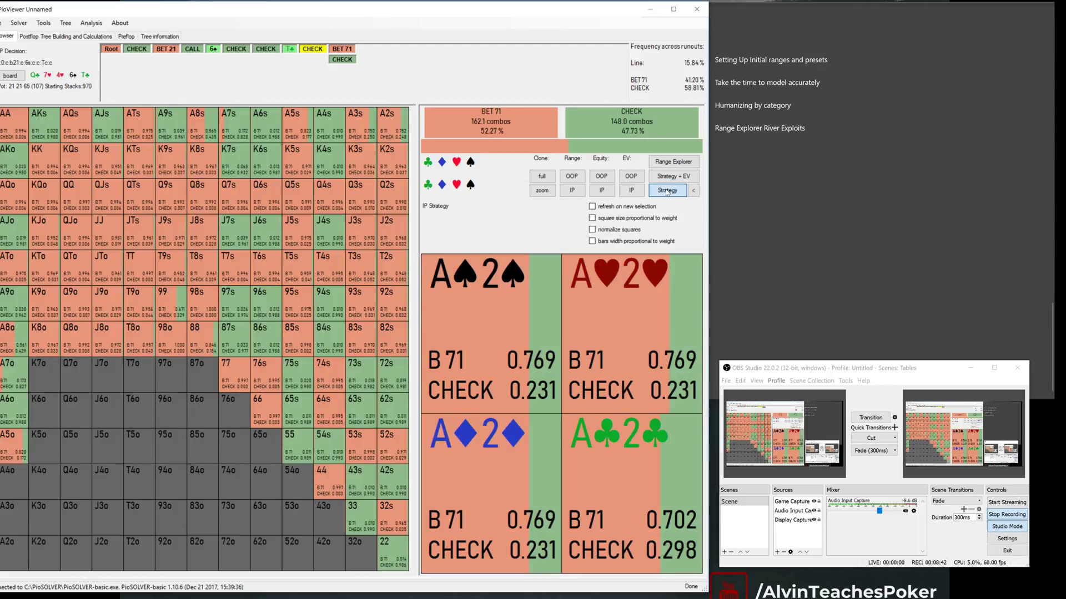
{"action": "left_click", "coordinate": [311, 50]}
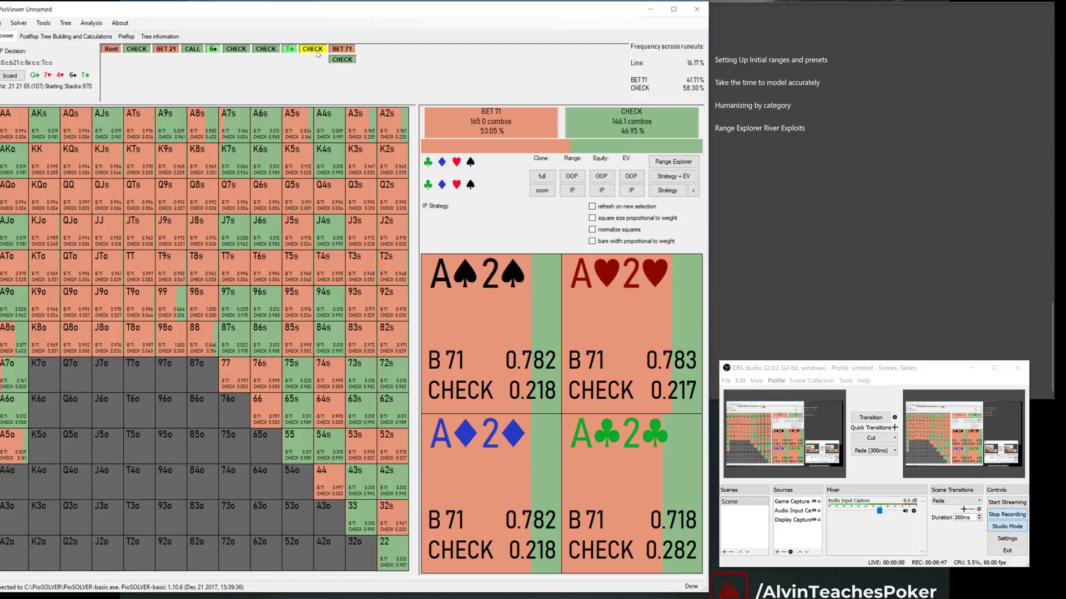
{"action": "left_click", "coordinate": [661, 194]}
{"action": "left_click", "coordinate": [673, 161]}
Filter the Range Explorer to IP's BET 71 hands, then CHECK hands, and close it.
{"action": "left_click", "coordinate": [176, 171]}
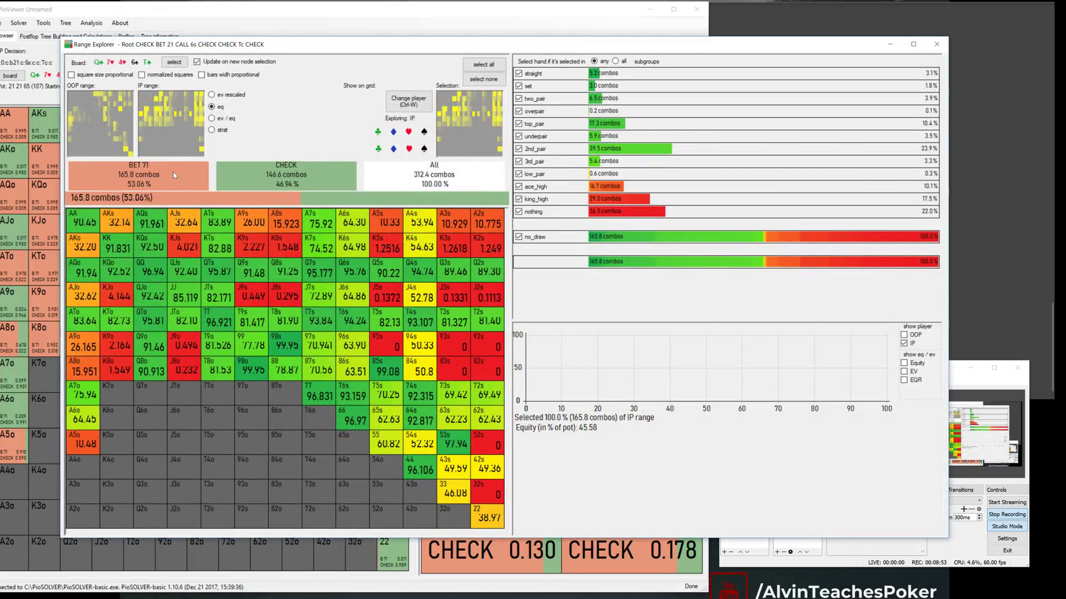
{"action": "left_click", "coordinate": [294, 178]}
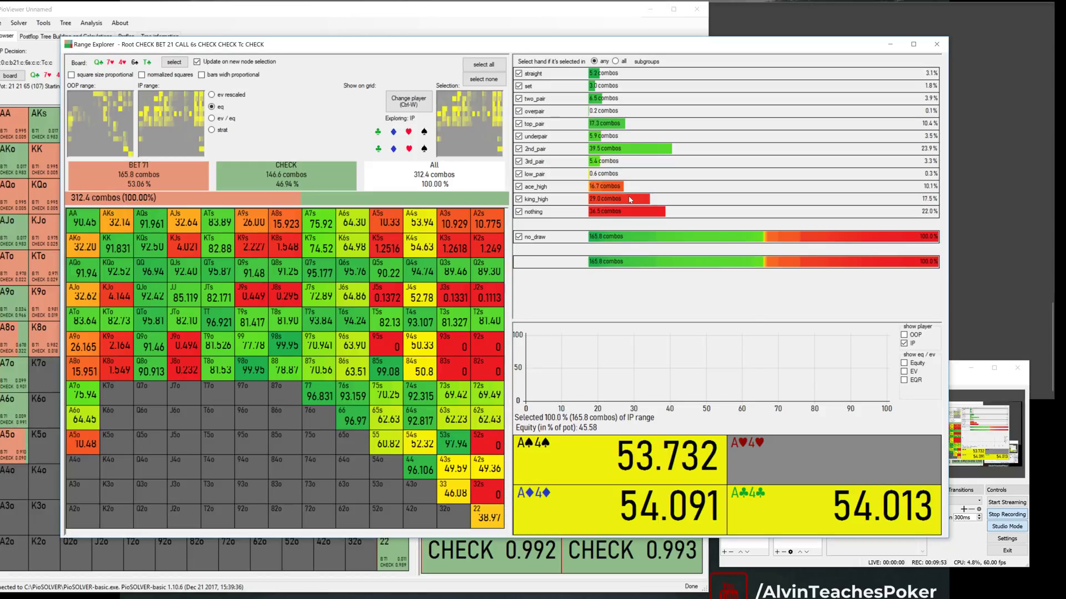
{"action": "left_click", "coordinate": [289, 181]}
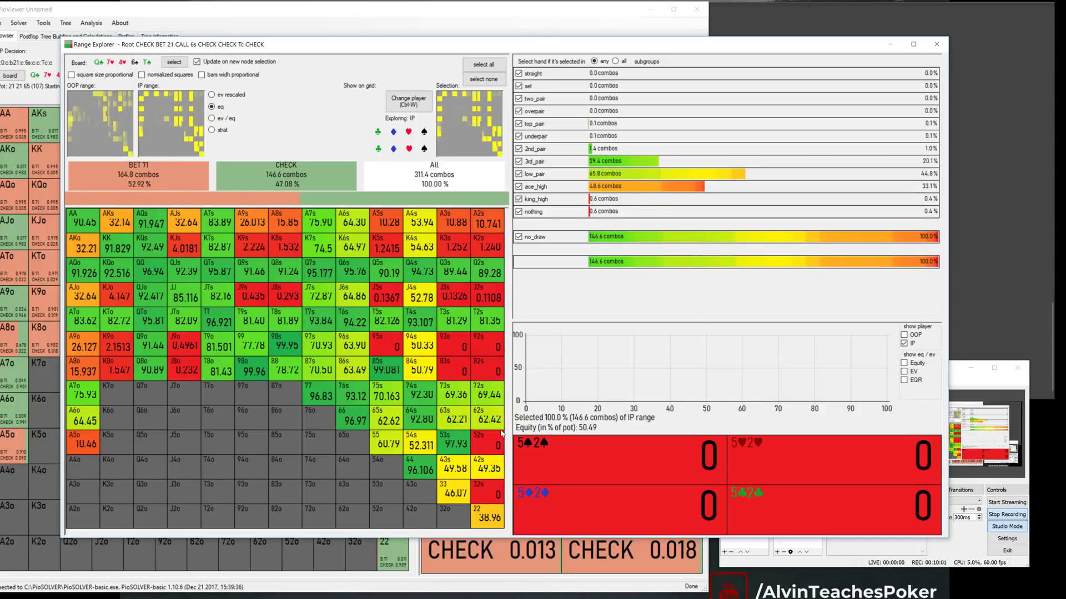
{"action": "left_click", "coordinate": [937, 44]}
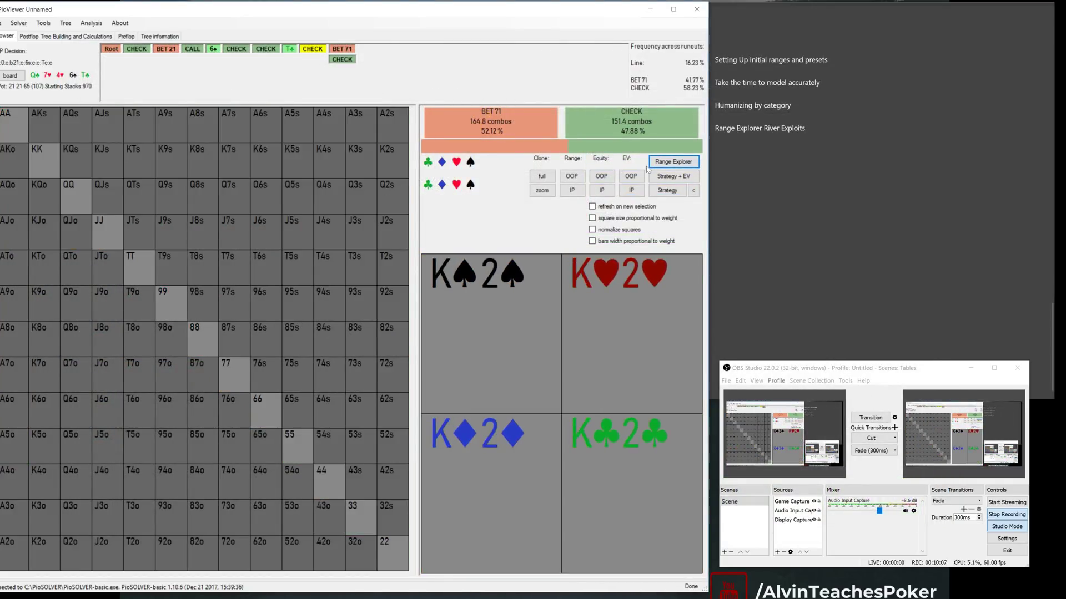
{"action": "left_click", "coordinate": [654, 164]}
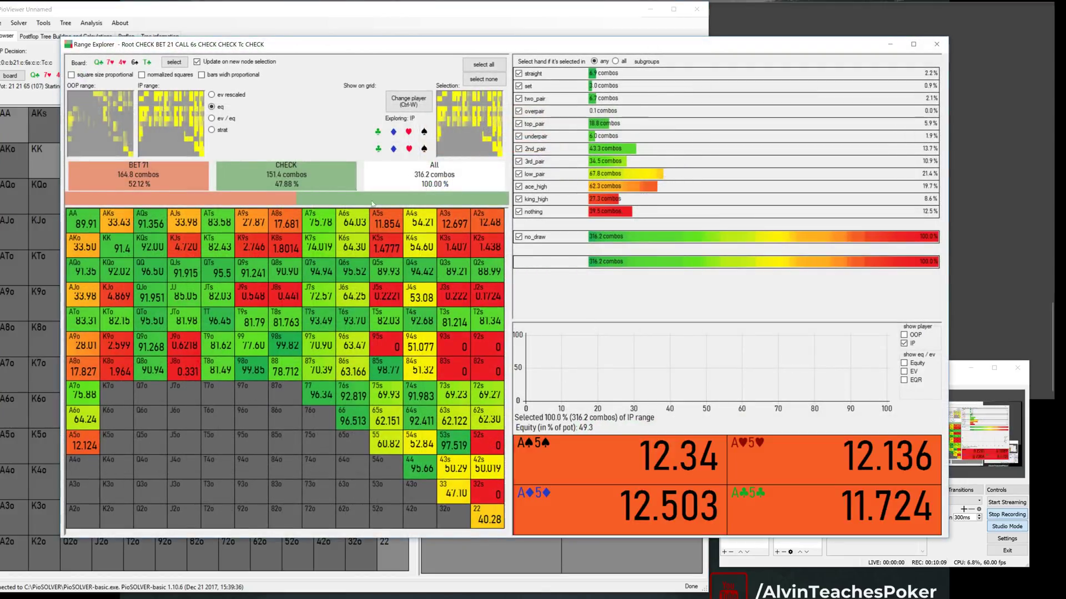
{"action": "left_click", "coordinate": [167, 173]}
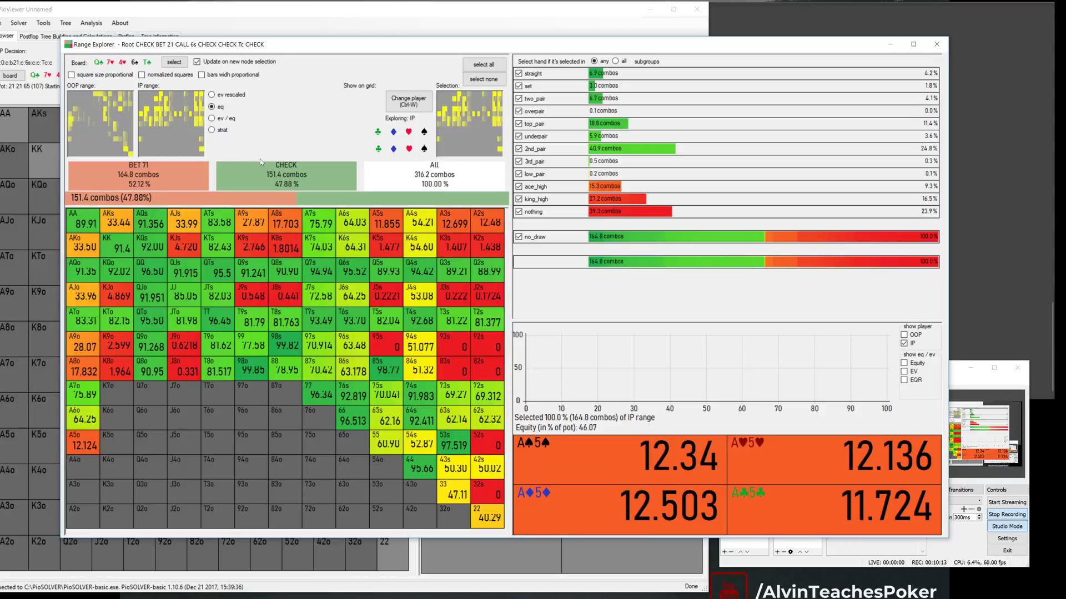
{"action": "left_click", "coordinate": [269, 181]}
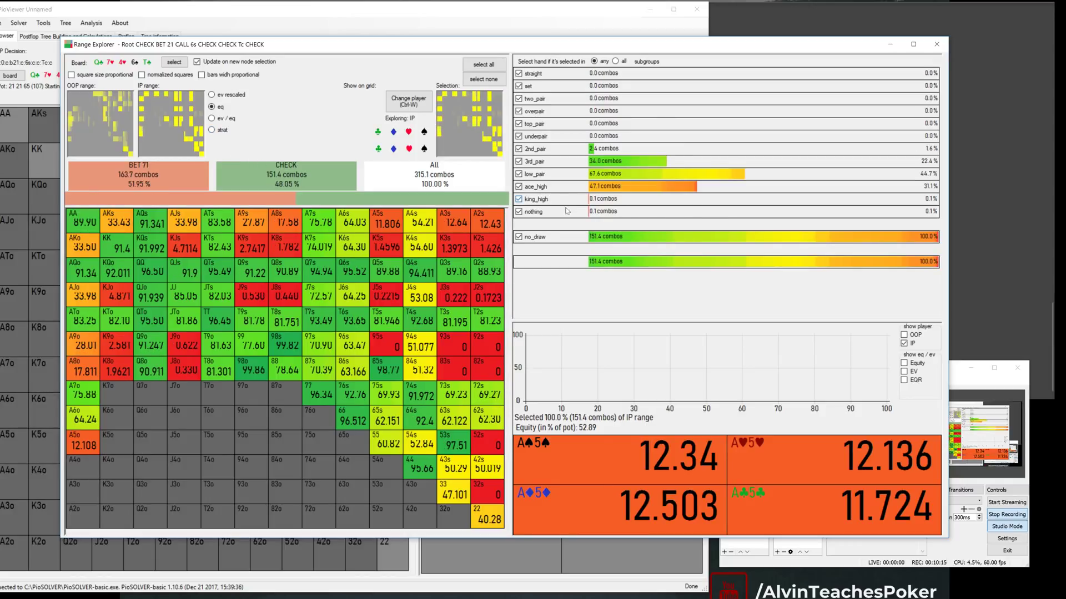
{"action": "left_click", "coordinate": [157, 172]}
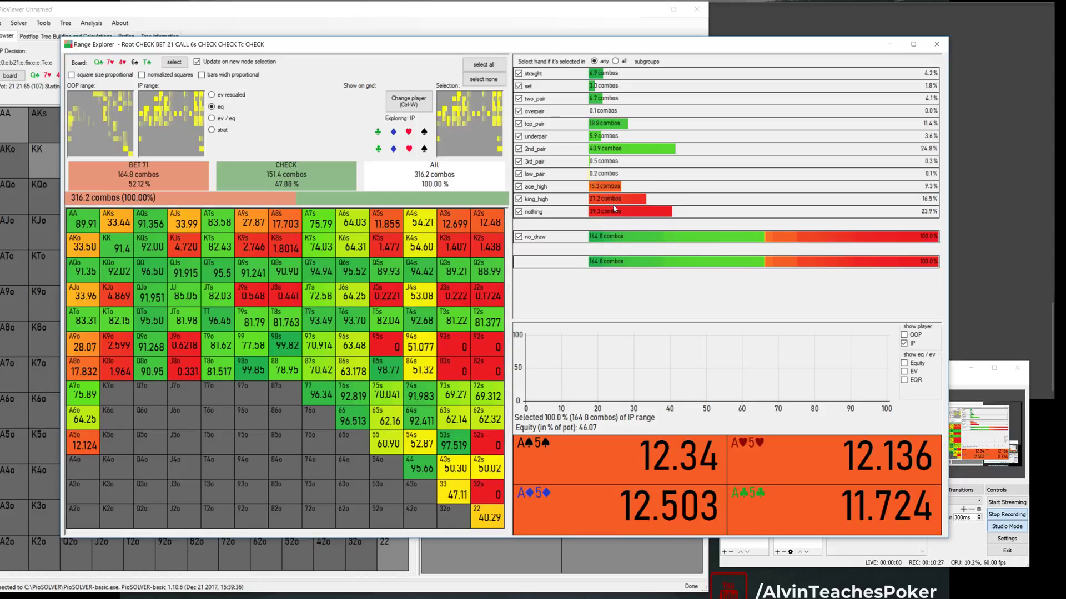
{"action": "left_click", "coordinate": [936, 44]}
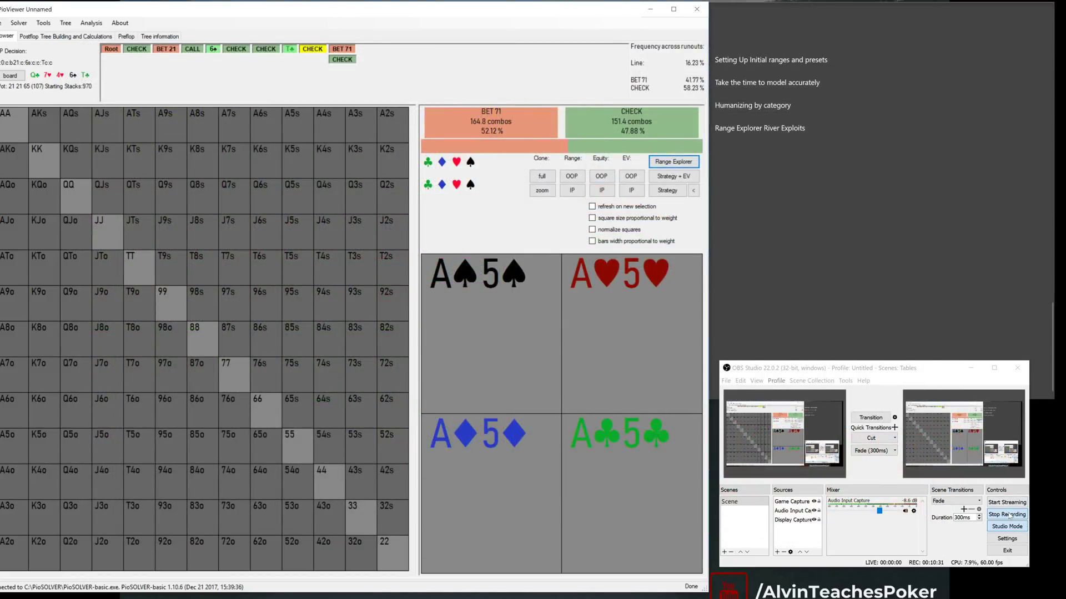